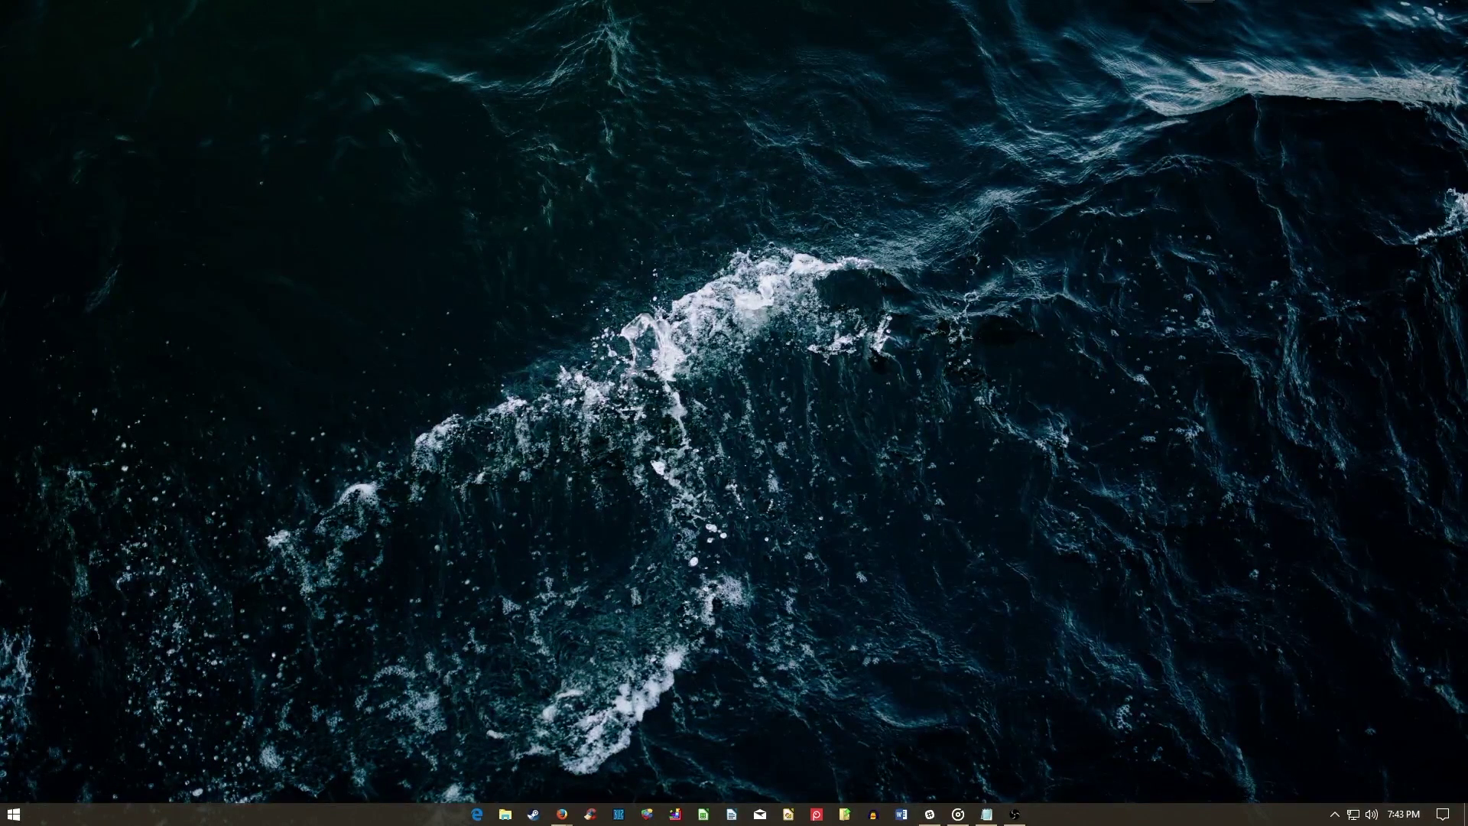
Switch to Word and insert an Organization Chart SmartArt graphic from the Hierarchy category.
{"action": "left_click", "coordinate": [900, 814]}
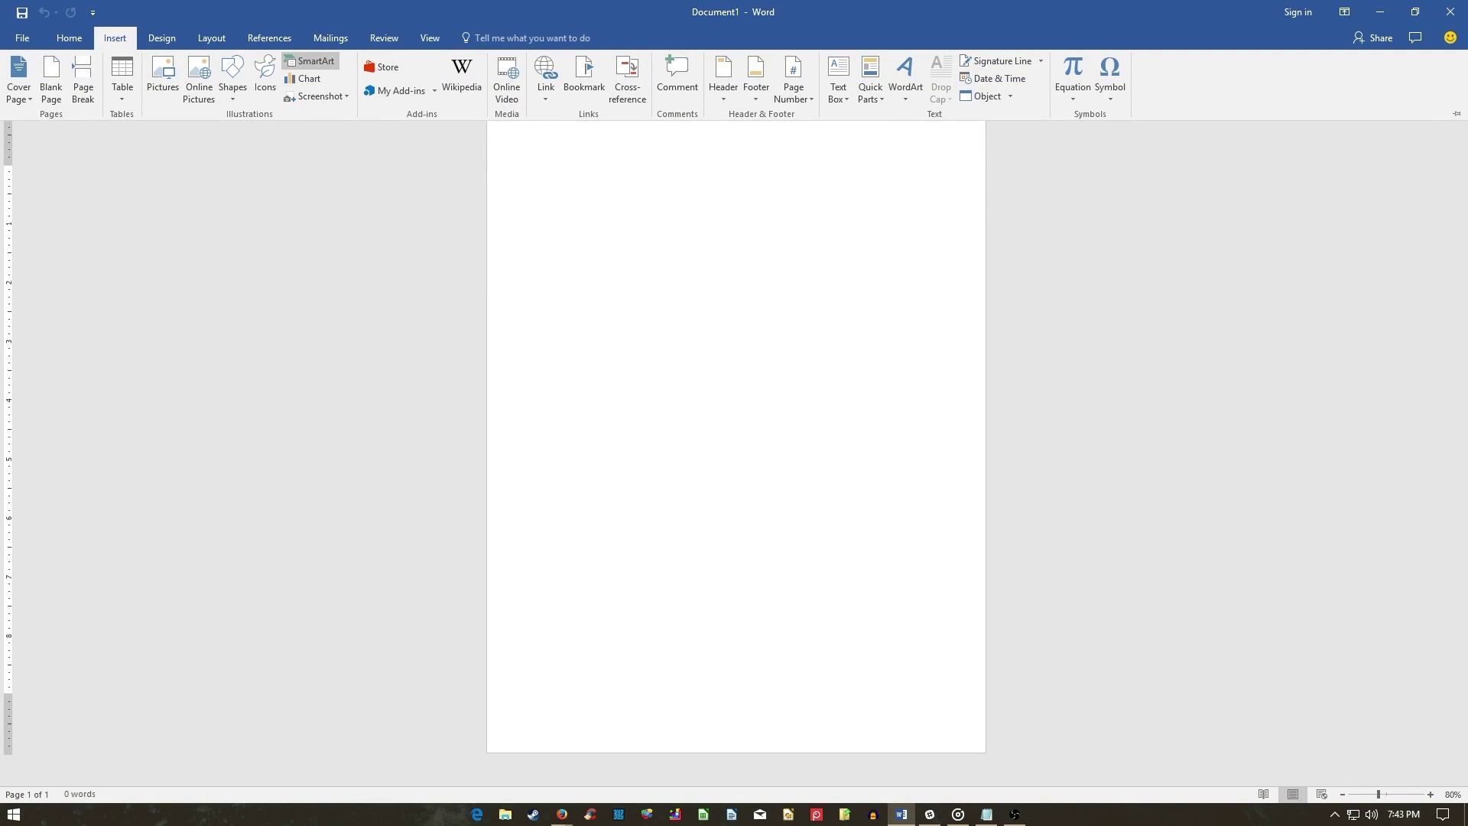
{"action": "left_click", "coordinate": [309, 61]}
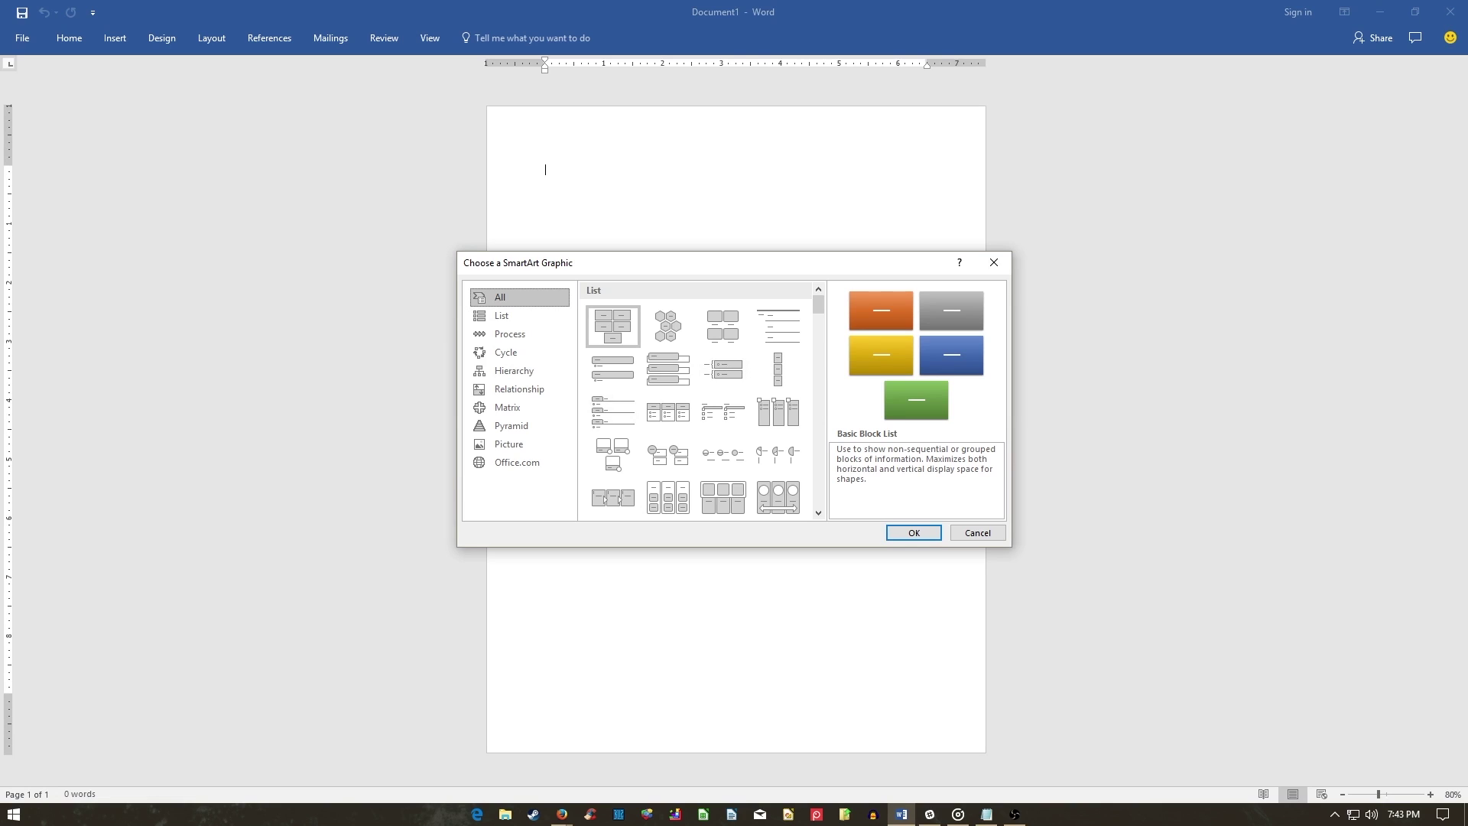
{"action": "left_click", "coordinate": [519, 370]}
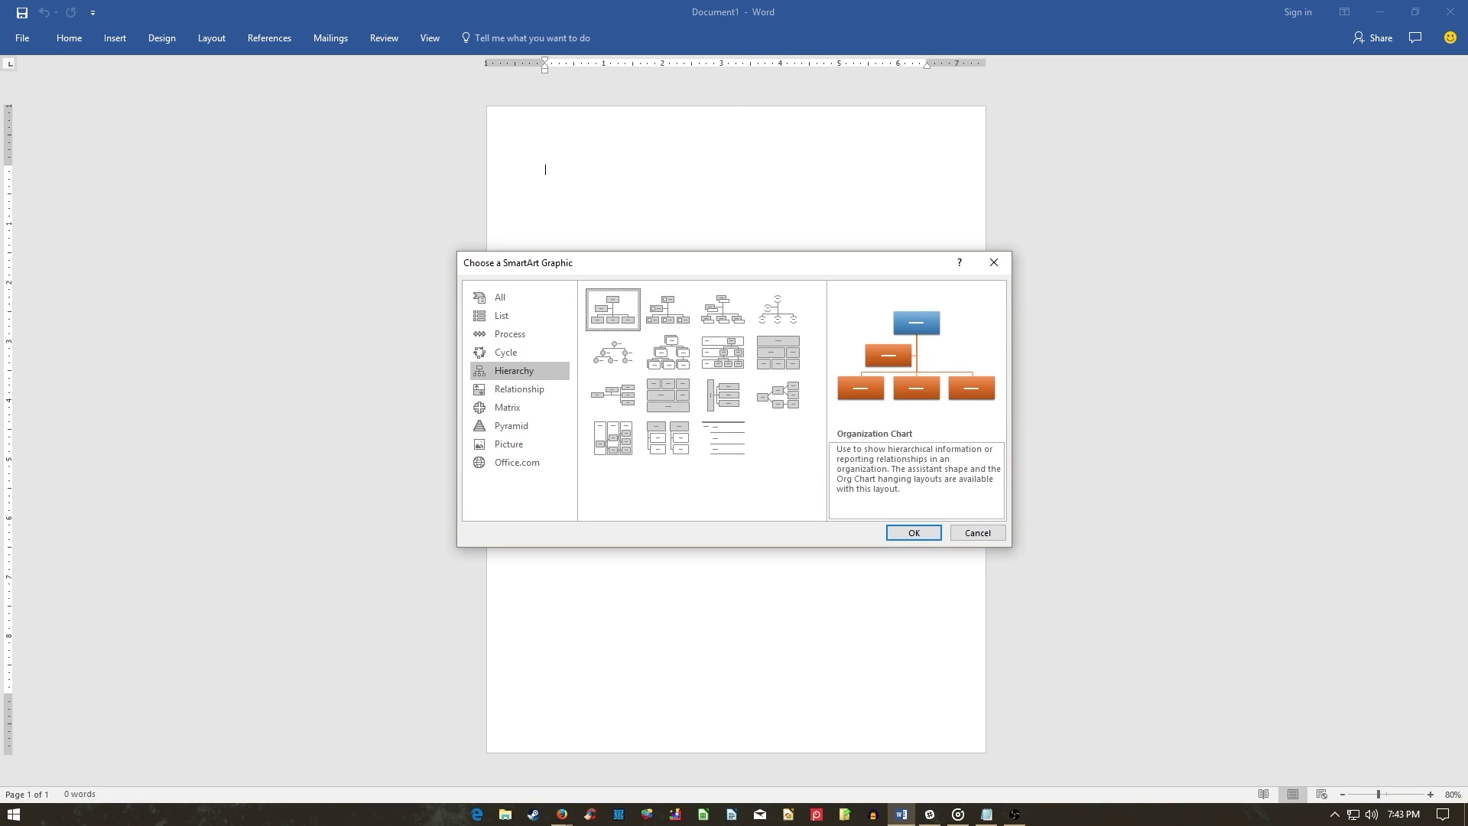
{"action": "key", "text": "Return"}
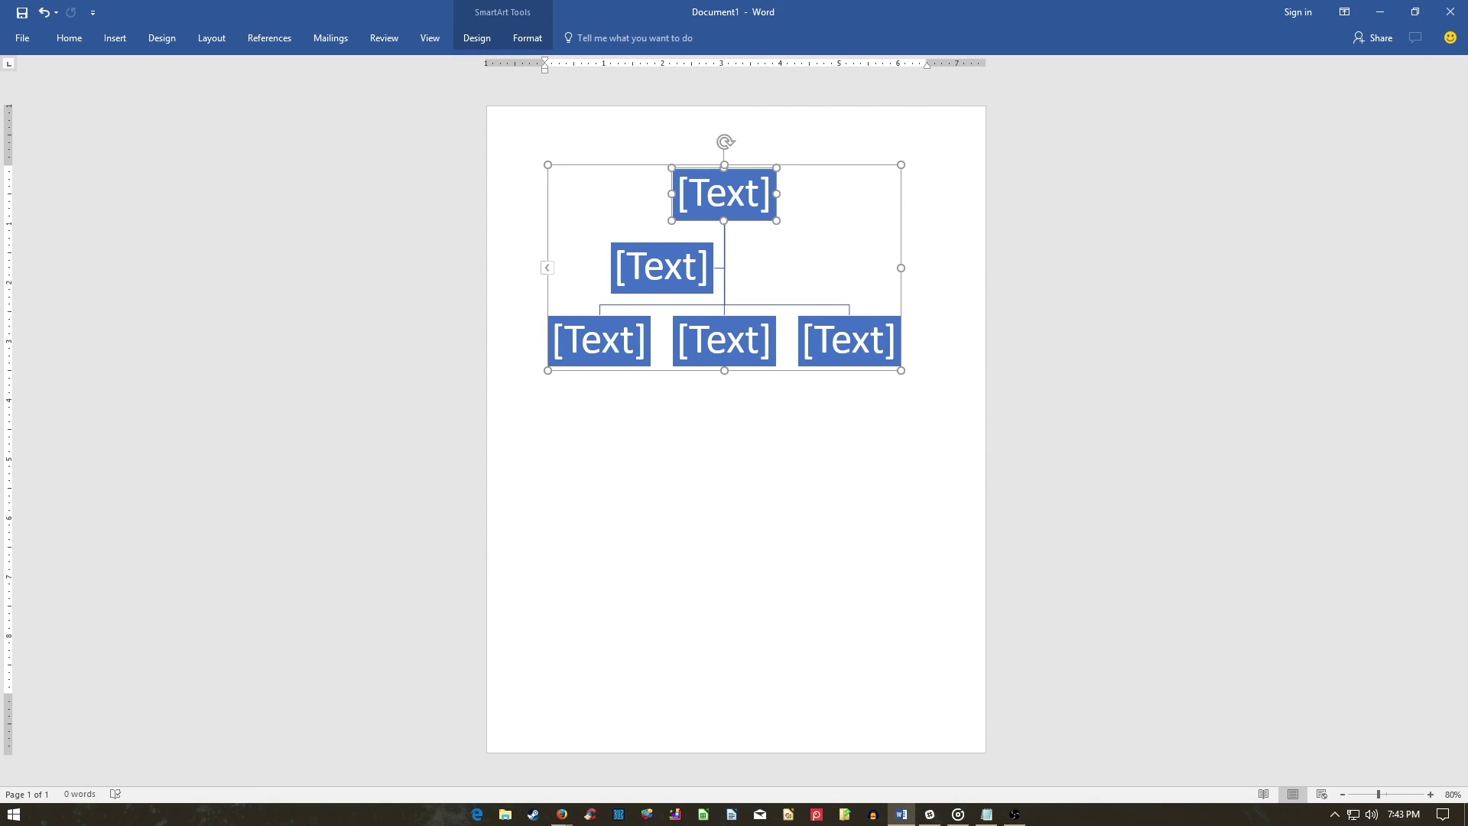
Recolor the organization chart with the colorful scheme of an orange top box and yellow lower boxes.
{"action": "left_click", "coordinate": [476, 37]}
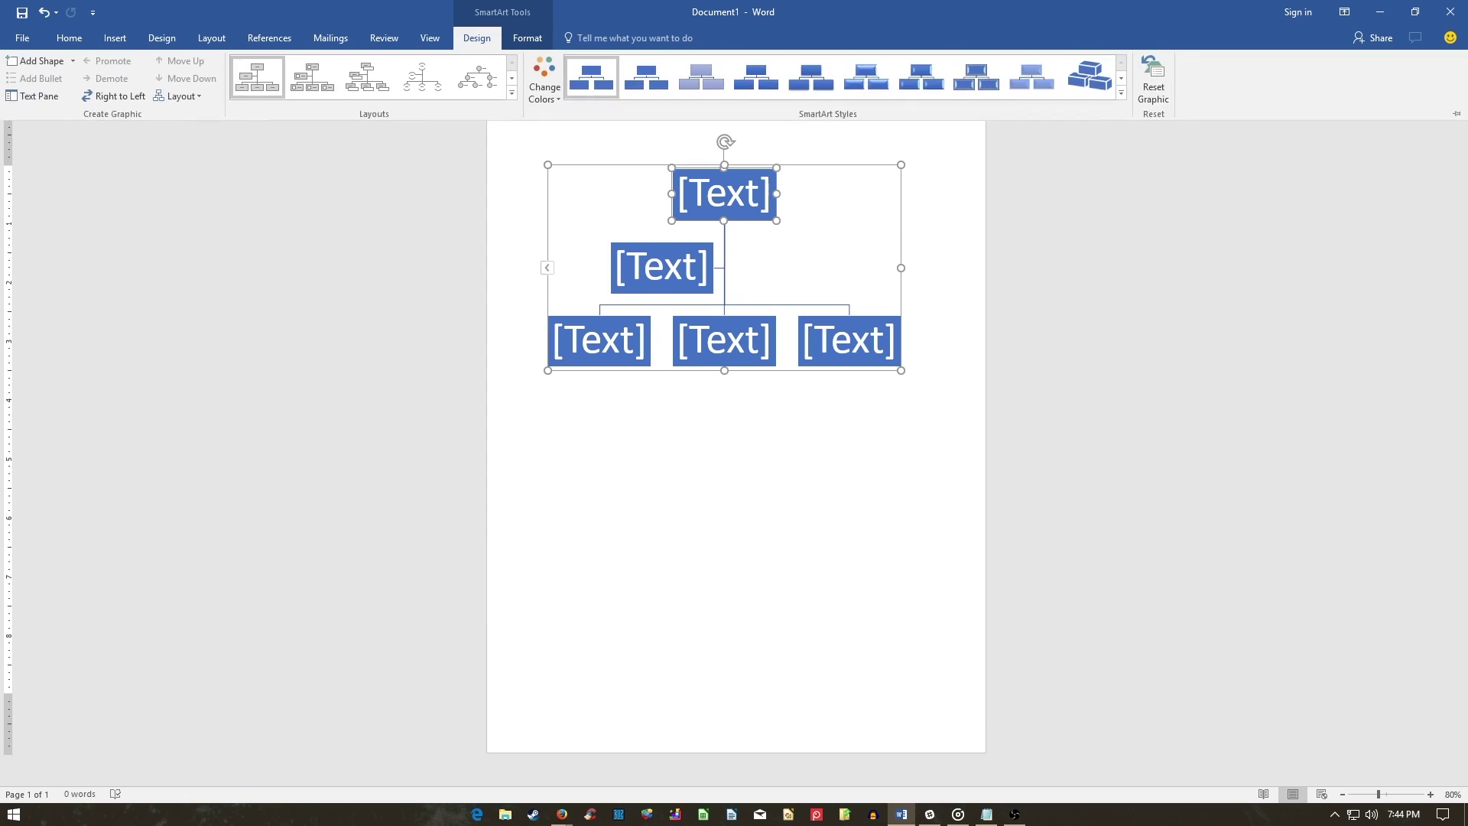
{"action": "left_click", "coordinate": [543, 80]}
{"action": "left_click", "coordinate": [665, 205]}
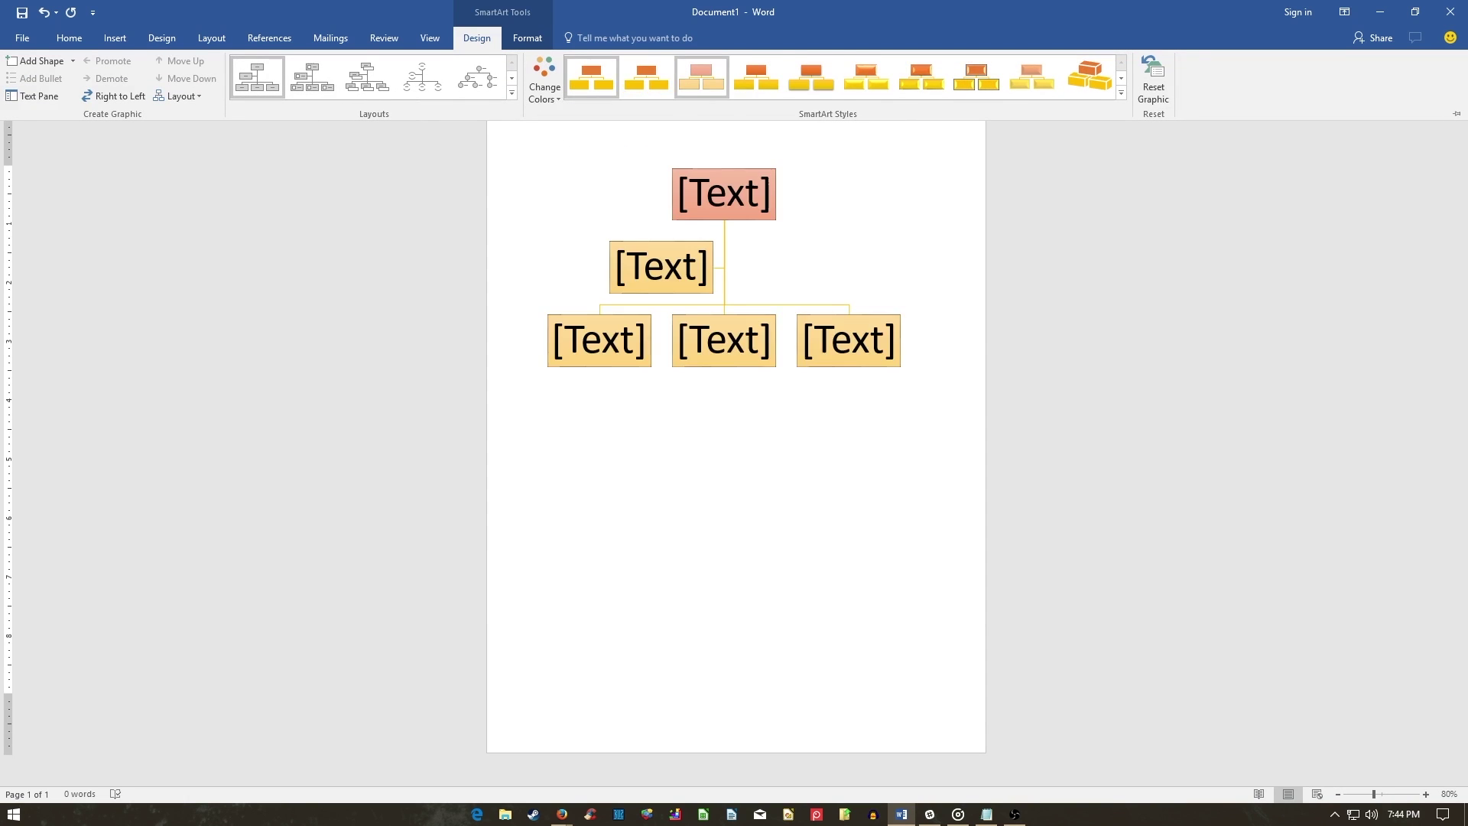
{"action": "key", "text": "ctrl+F1"}
Add a shape after the assistant box on the second level of the organization chart.
{"action": "right_click", "coordinate": [684, 266]}
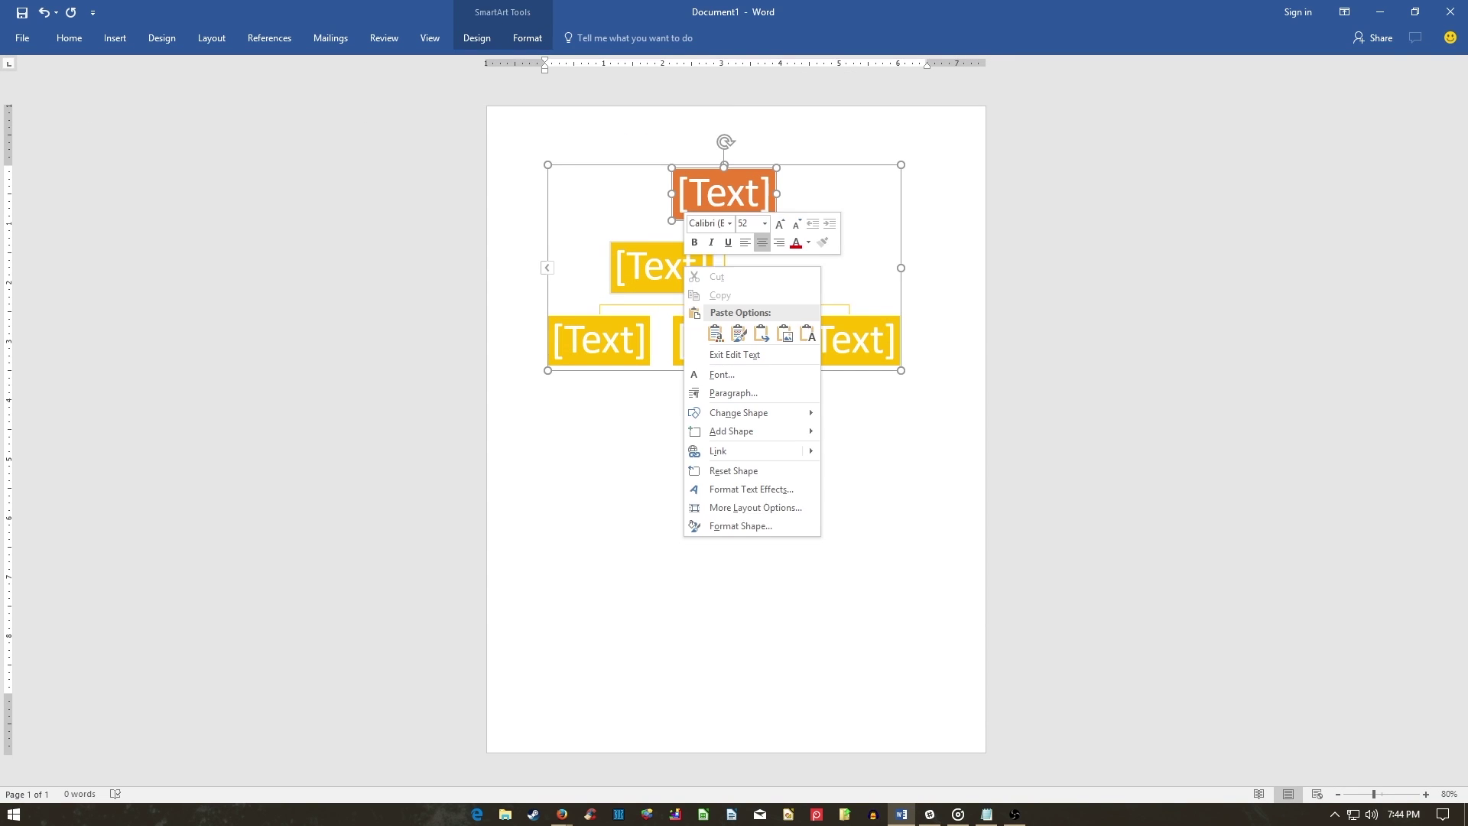
{"action": "mouse_move", "coordinate": [752, 430]}
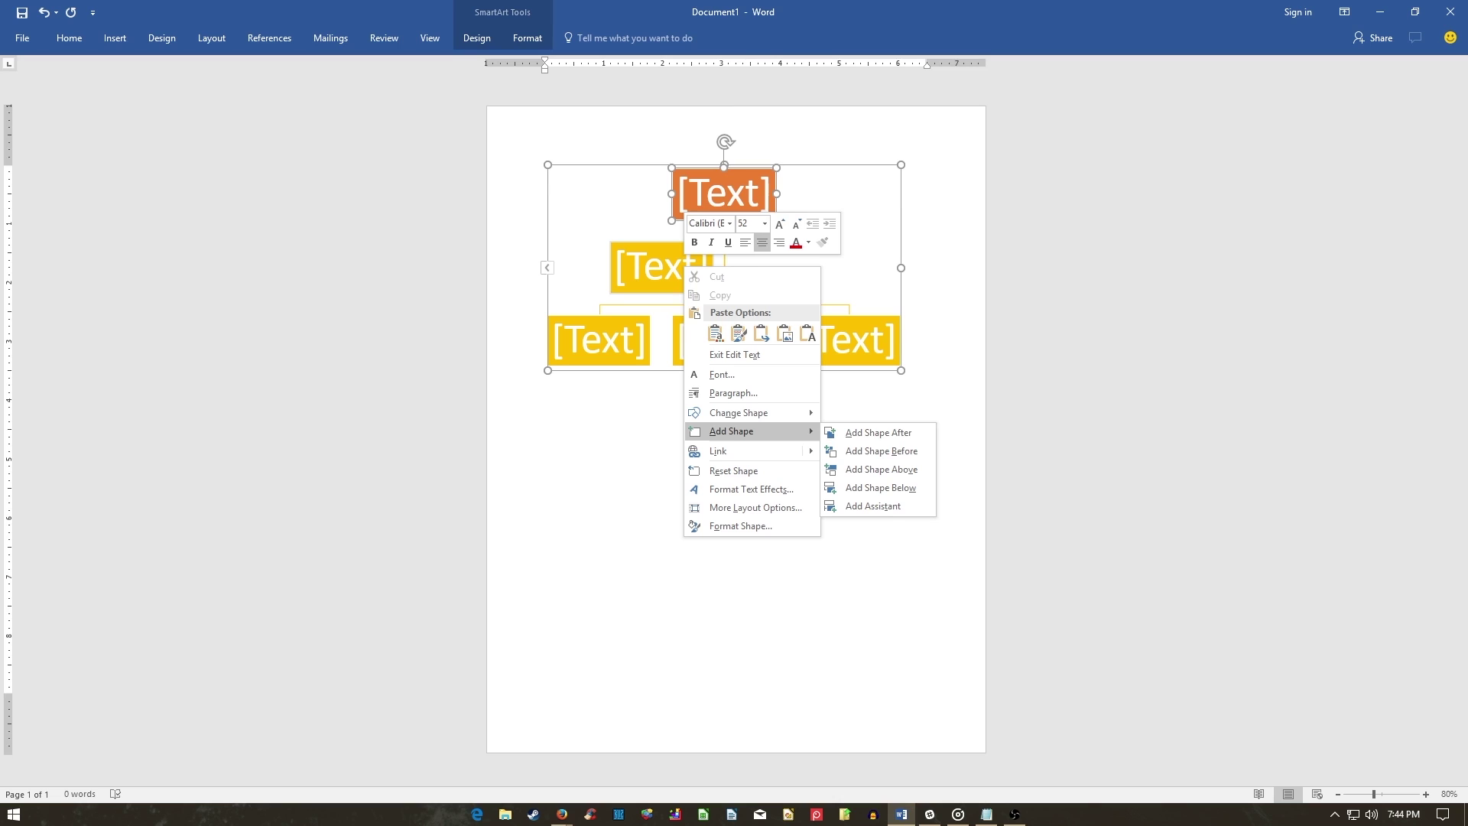
{"action": "key", "text": "Right"}
{"action": "key", "text": "Return"}
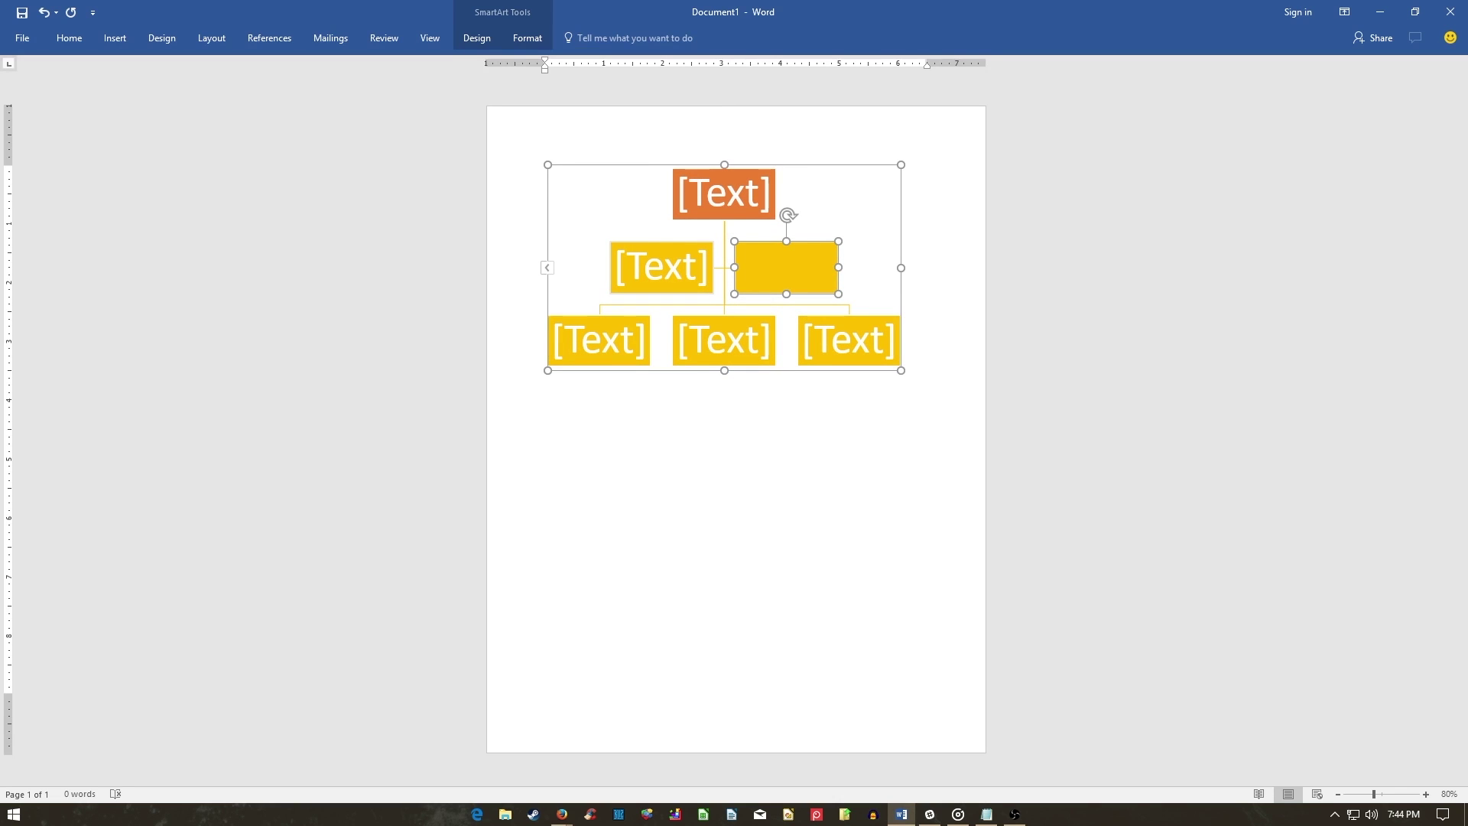
Change the leftmost box of the chart's bottom row to an isosceles triangle.
{"action": "left_click", "coordinate": [906, 366]}
{"action": "key", "text": "shift+F10"}
{"action": "key", "text": "Down"}
{"action": "key", "text": "Down"}
{"action": "key", "text": "Down"}
{"action": "key", "text": "Down"}
{"action": "key", "text": "Right"}
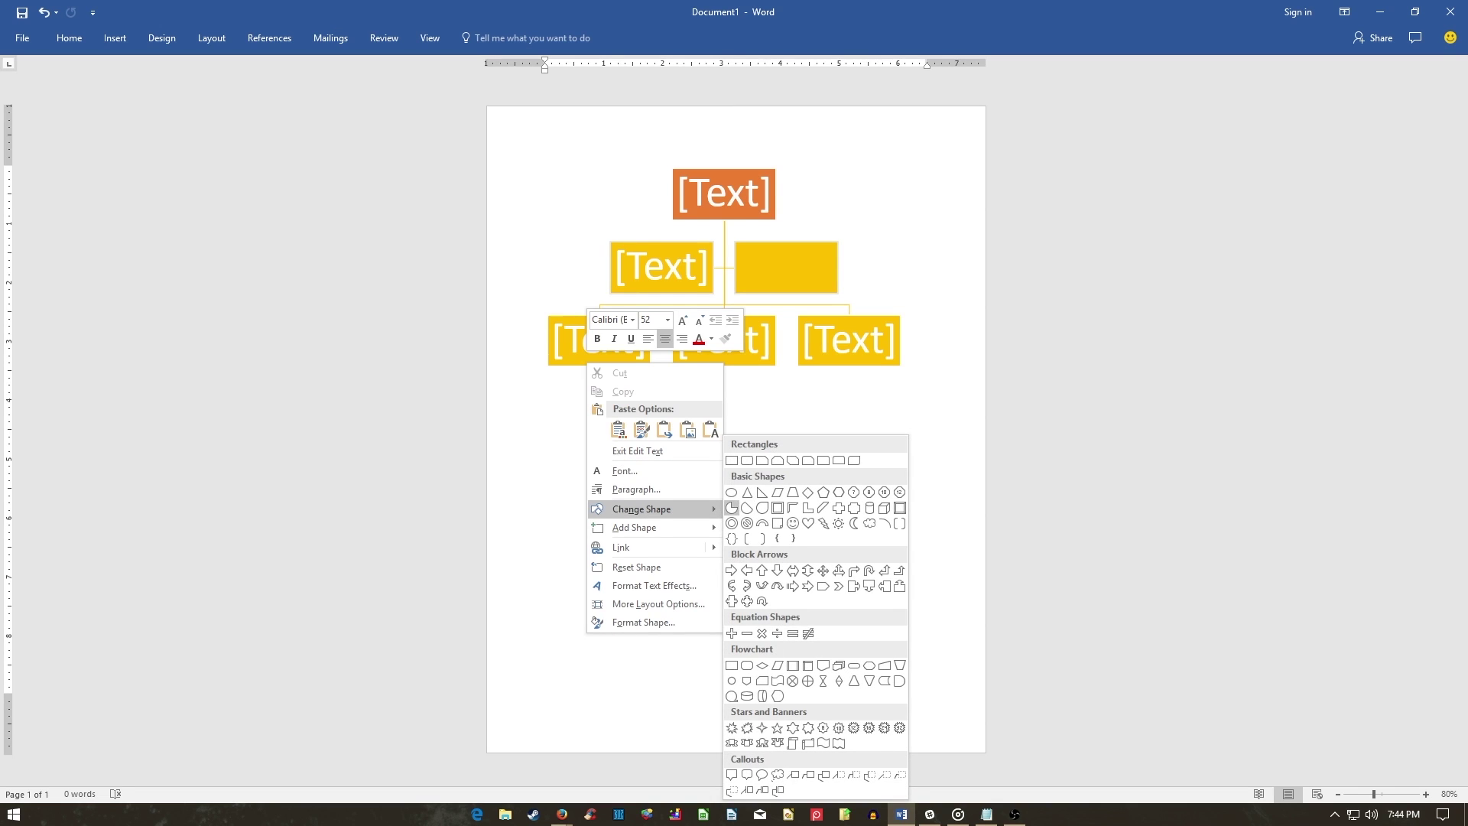
{"action": "left_click", "coordinate": [747, 492]}
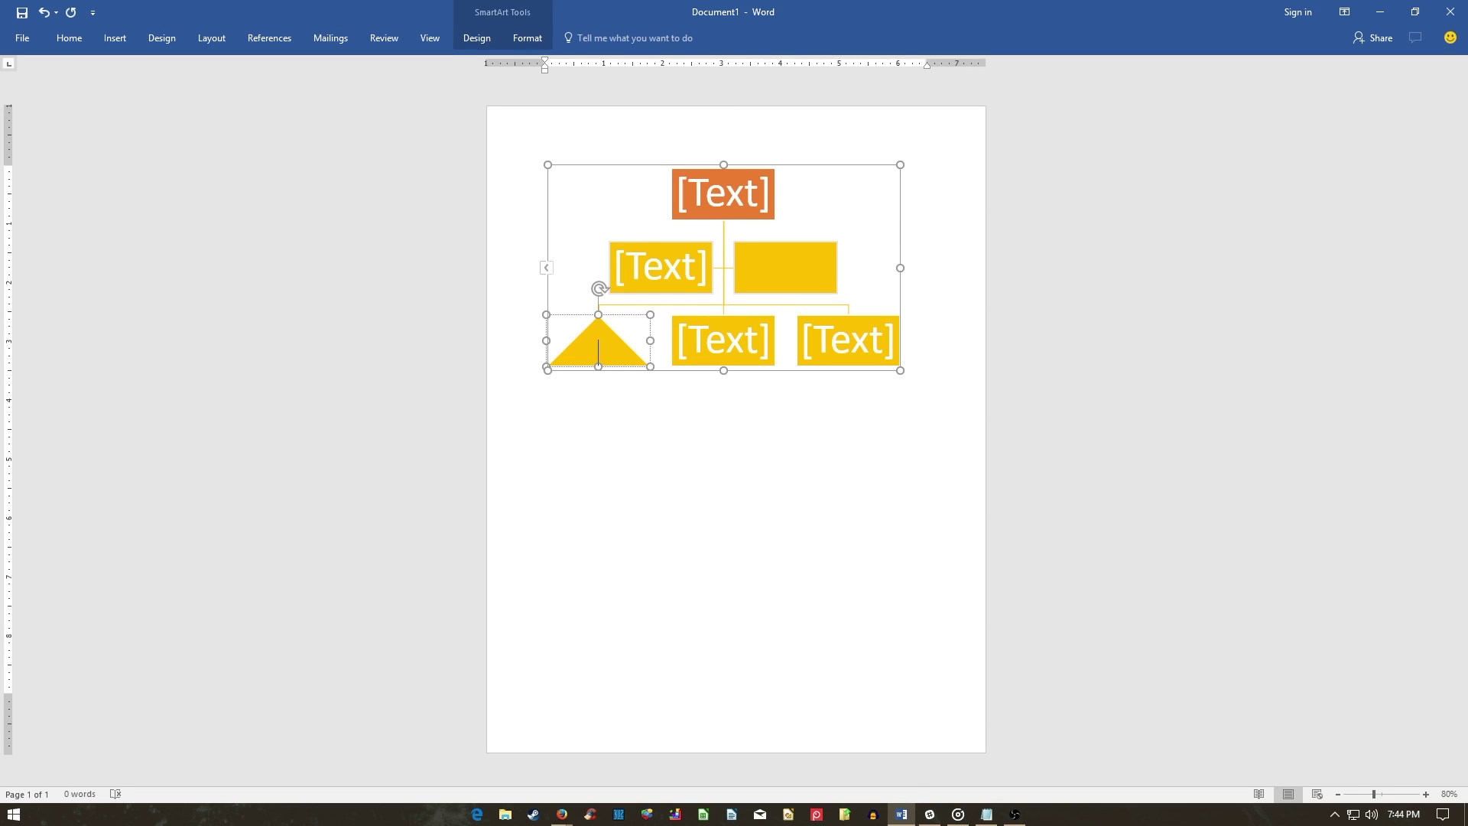
{"action": "key", "text": "Escape"}
{"action": "key", "text": "Escape"}
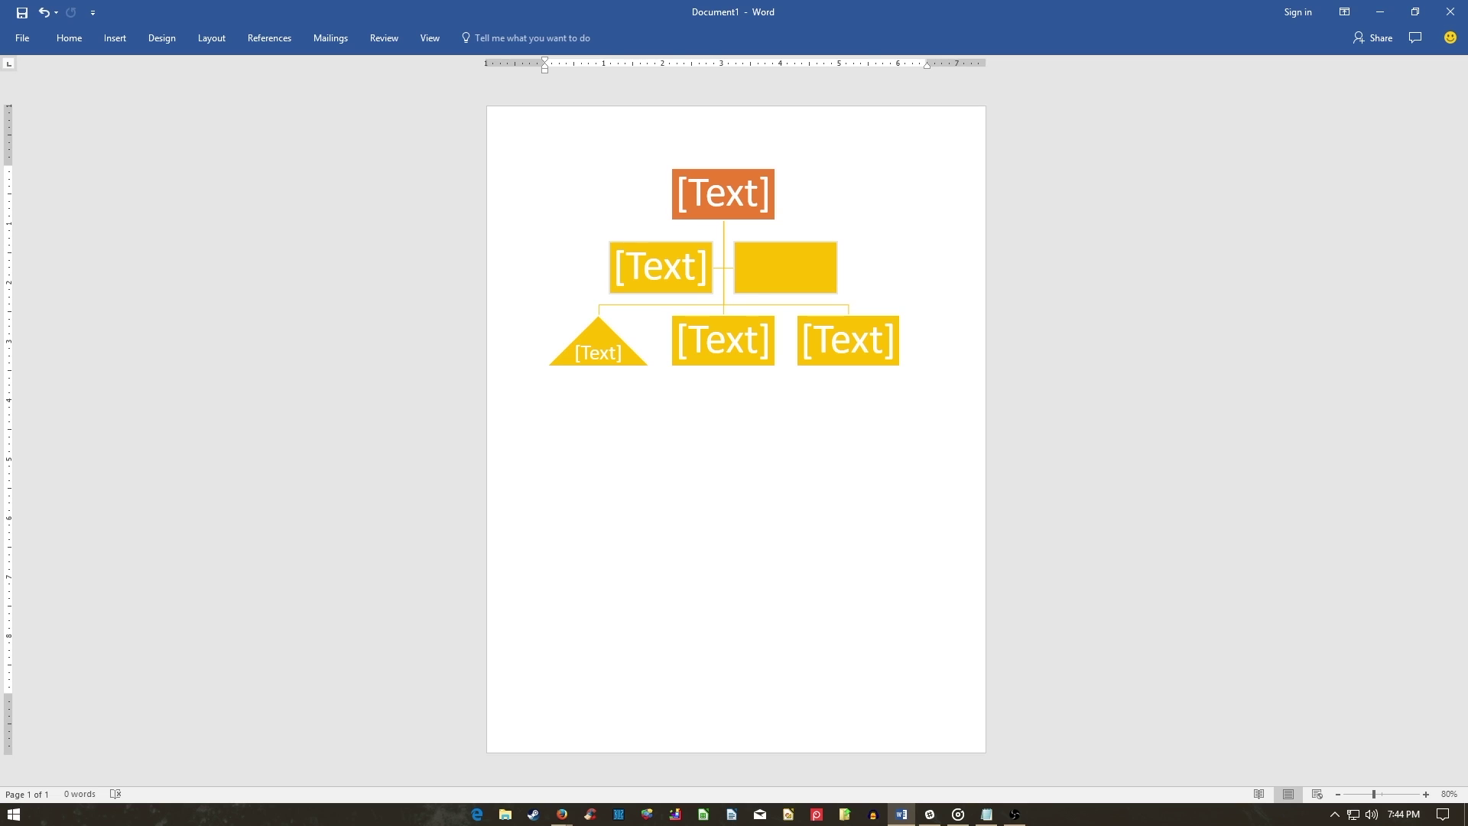
Move the blank second-level box slightly to the right and enter the text "hello" in it.
{"action": "left_click_drag", "start_coordinate": [785, 267], "coordinate": [828, 264]}
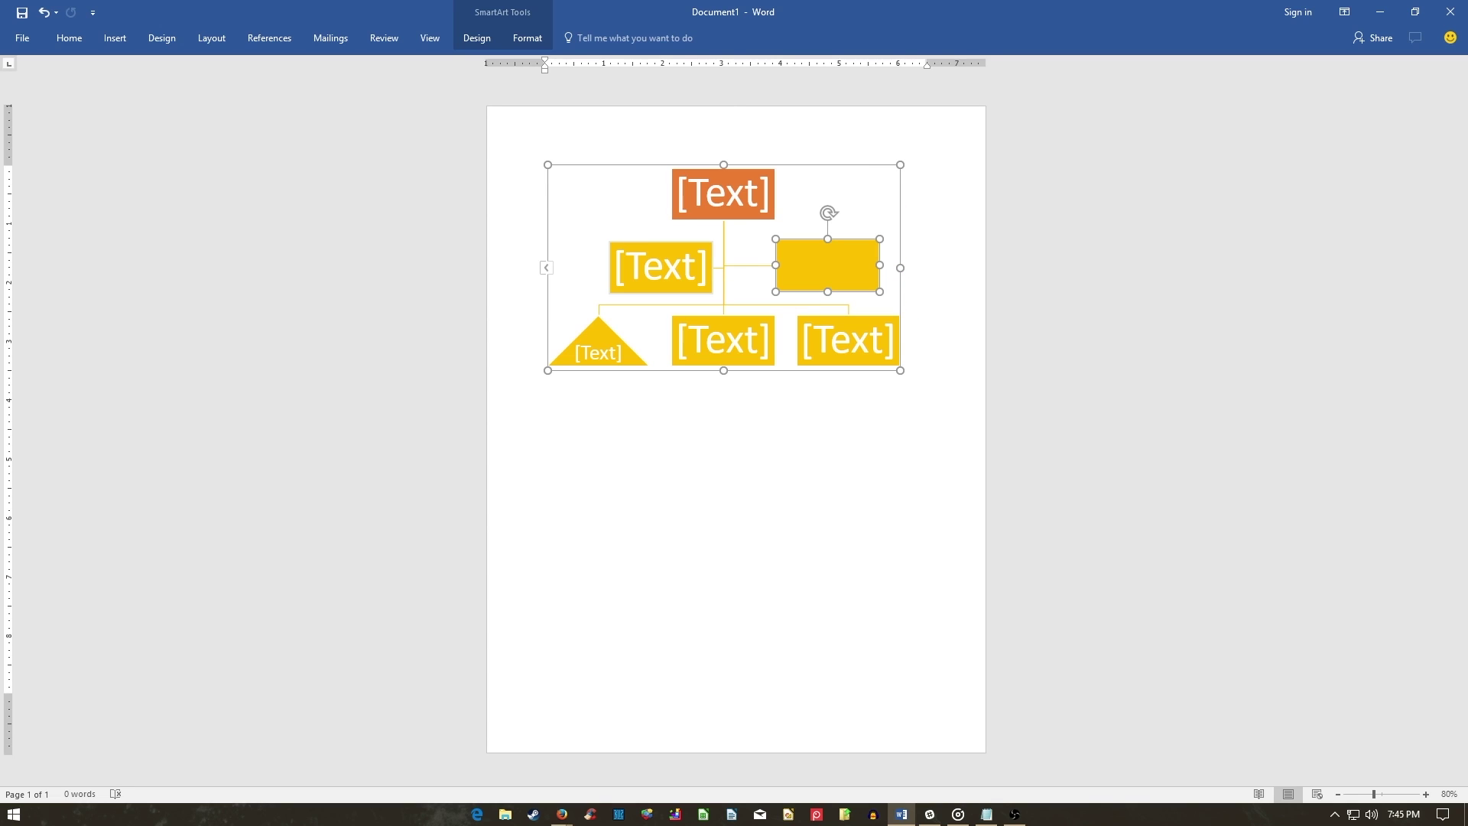
{"action": "left_click", "coordinate": [905, 366]}
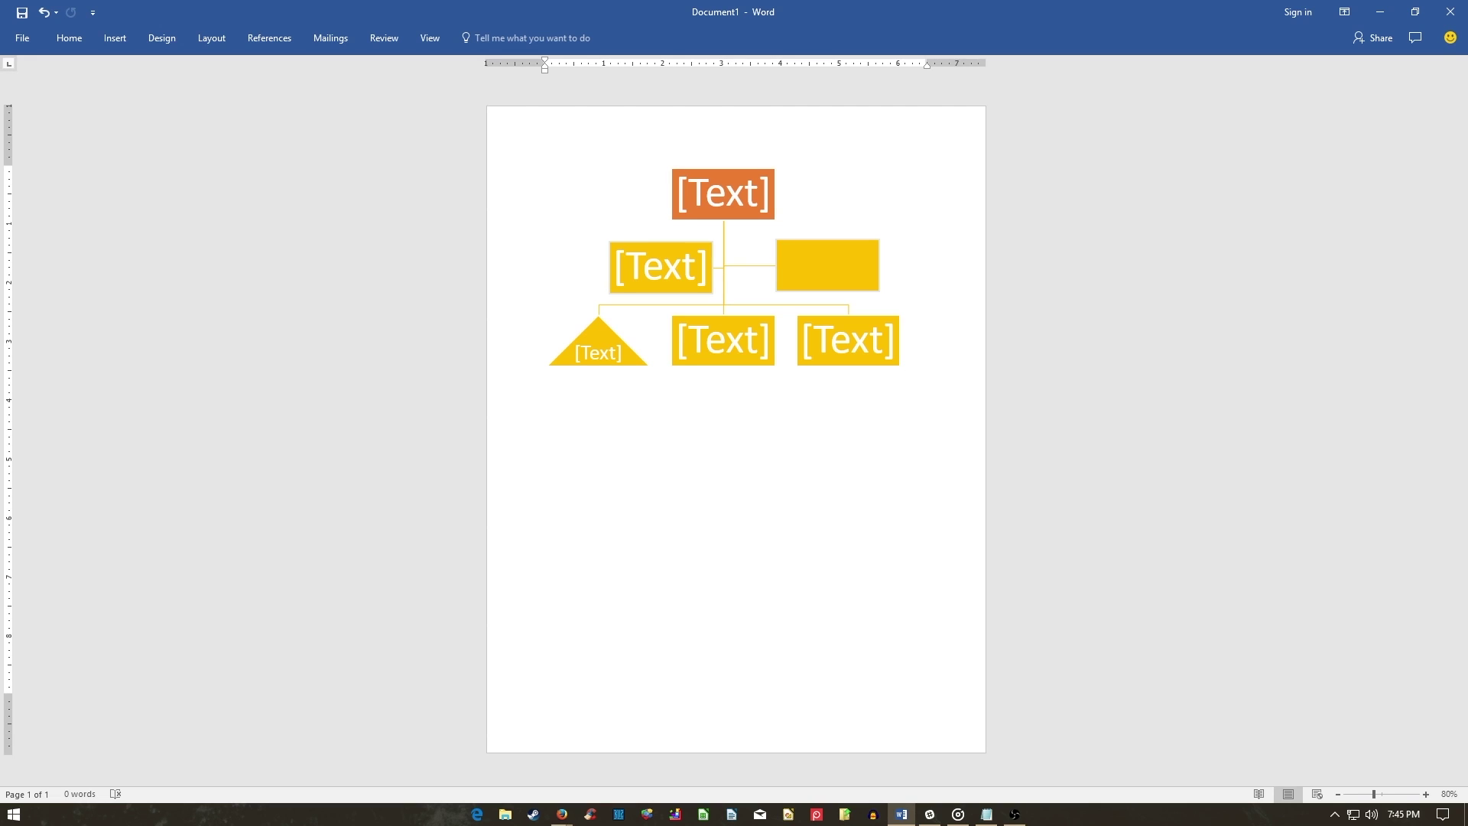
{"action": "left_click", "coordinate": [828, 265]}
{"action": "type", "text": "hello"}
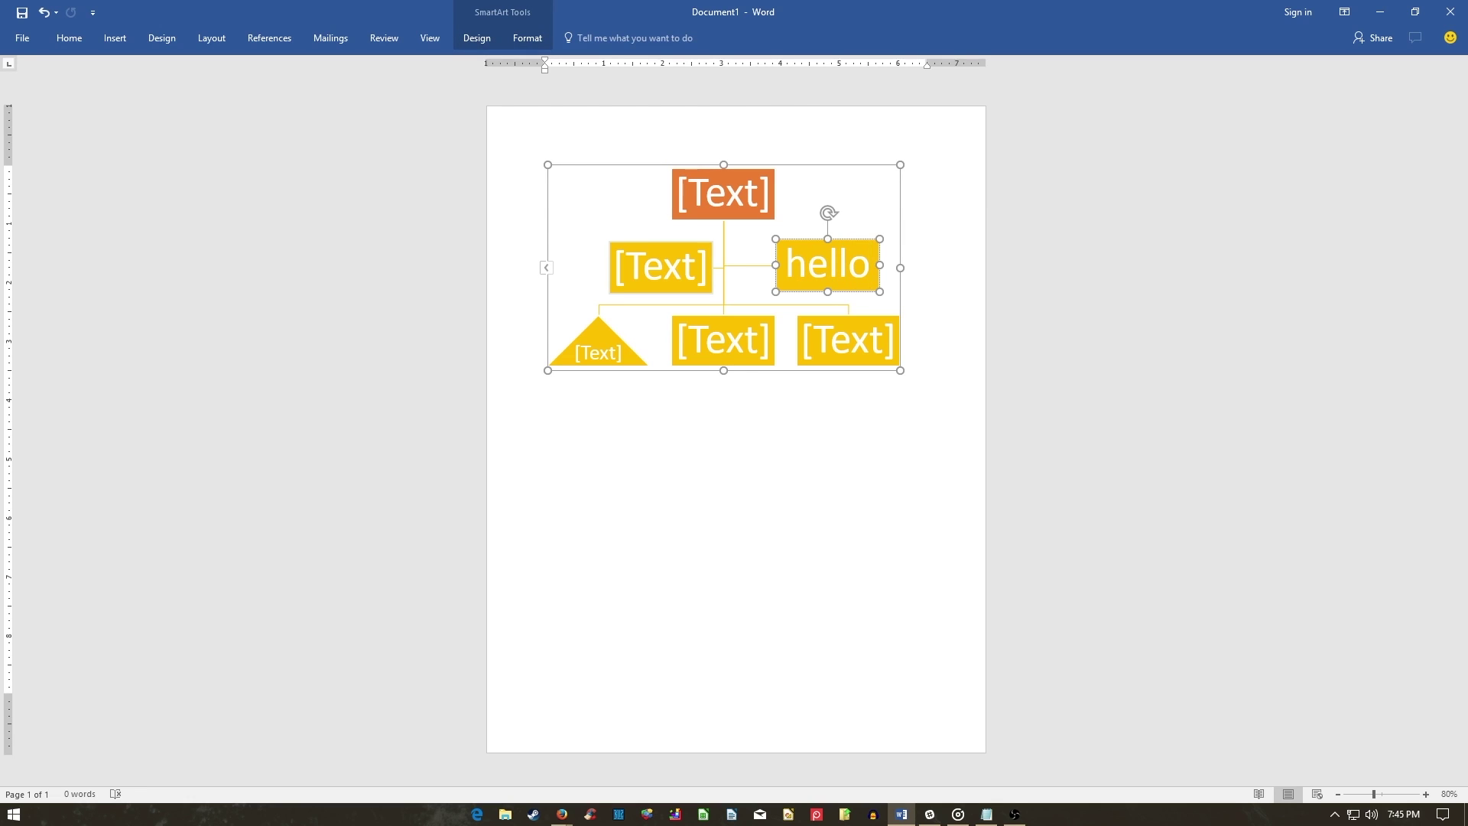
{"action": "left_click", "coordinate": [905, 366]}
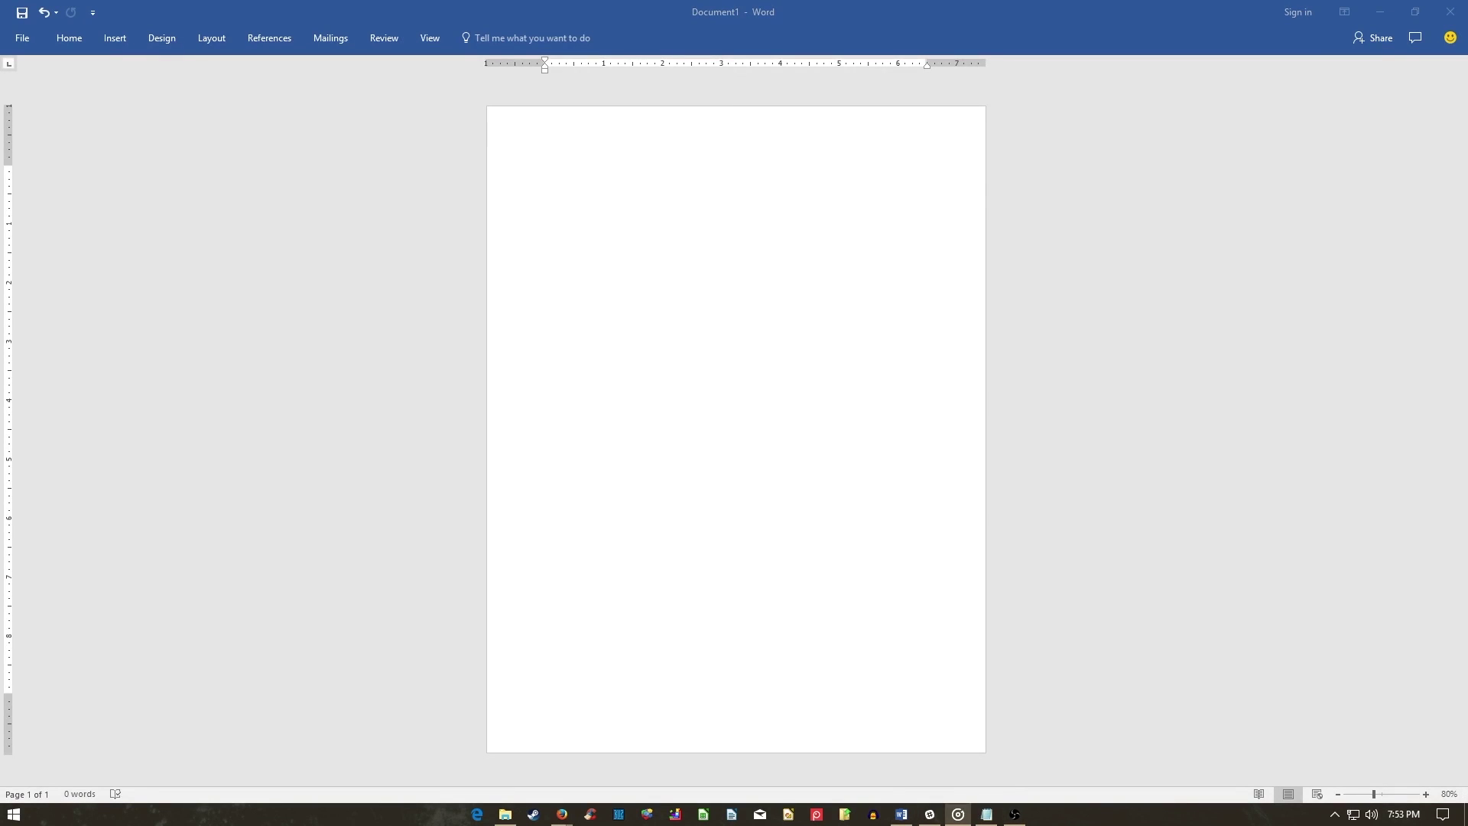
Insert a new drawing canvas in the blank document and enlarge it from its lower-right corner.
{"action": "key", "text": "alt+Tab"}
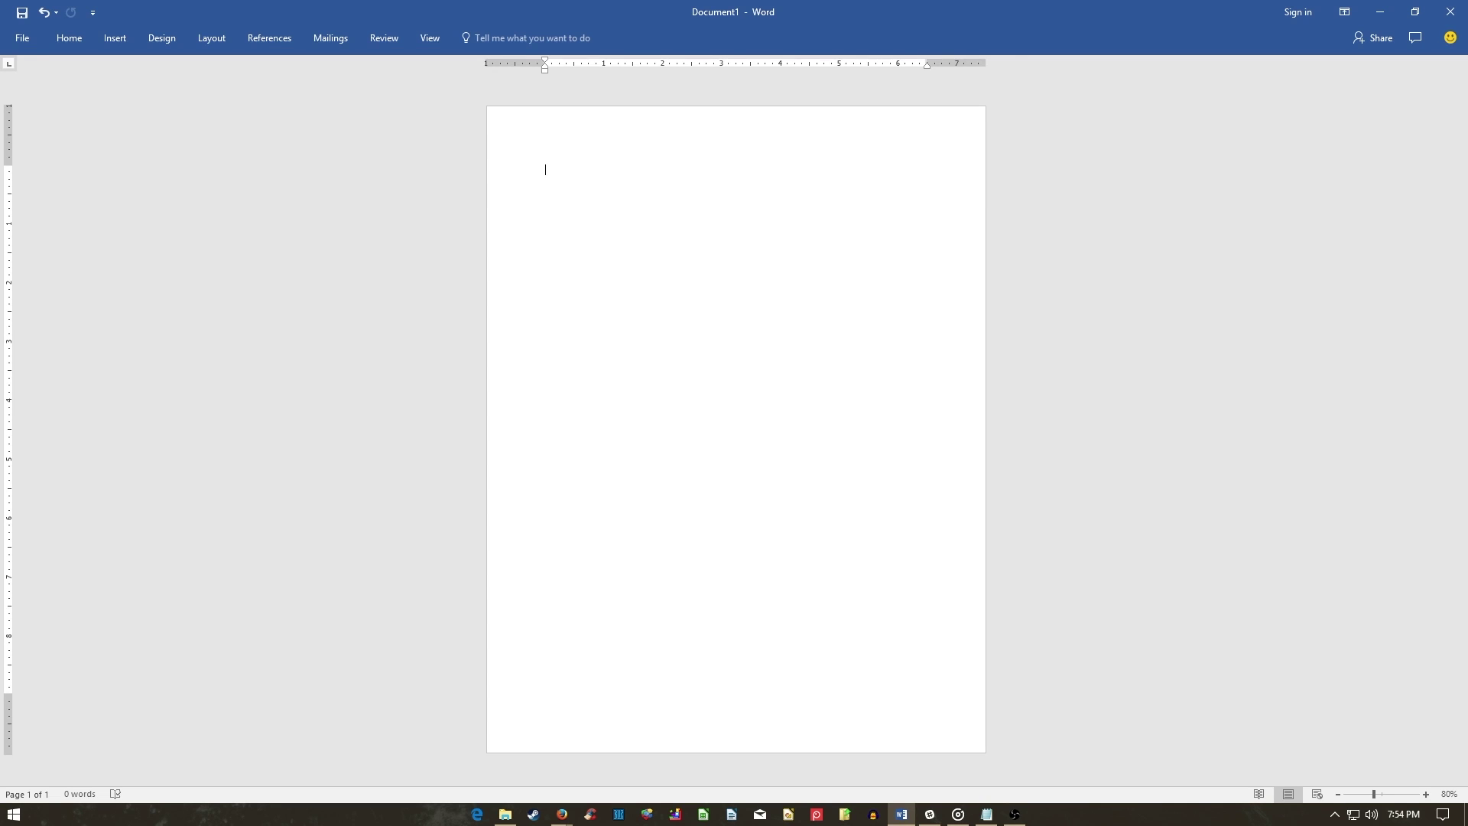
{"action": "left_click", "coordinate": [114, 38]}
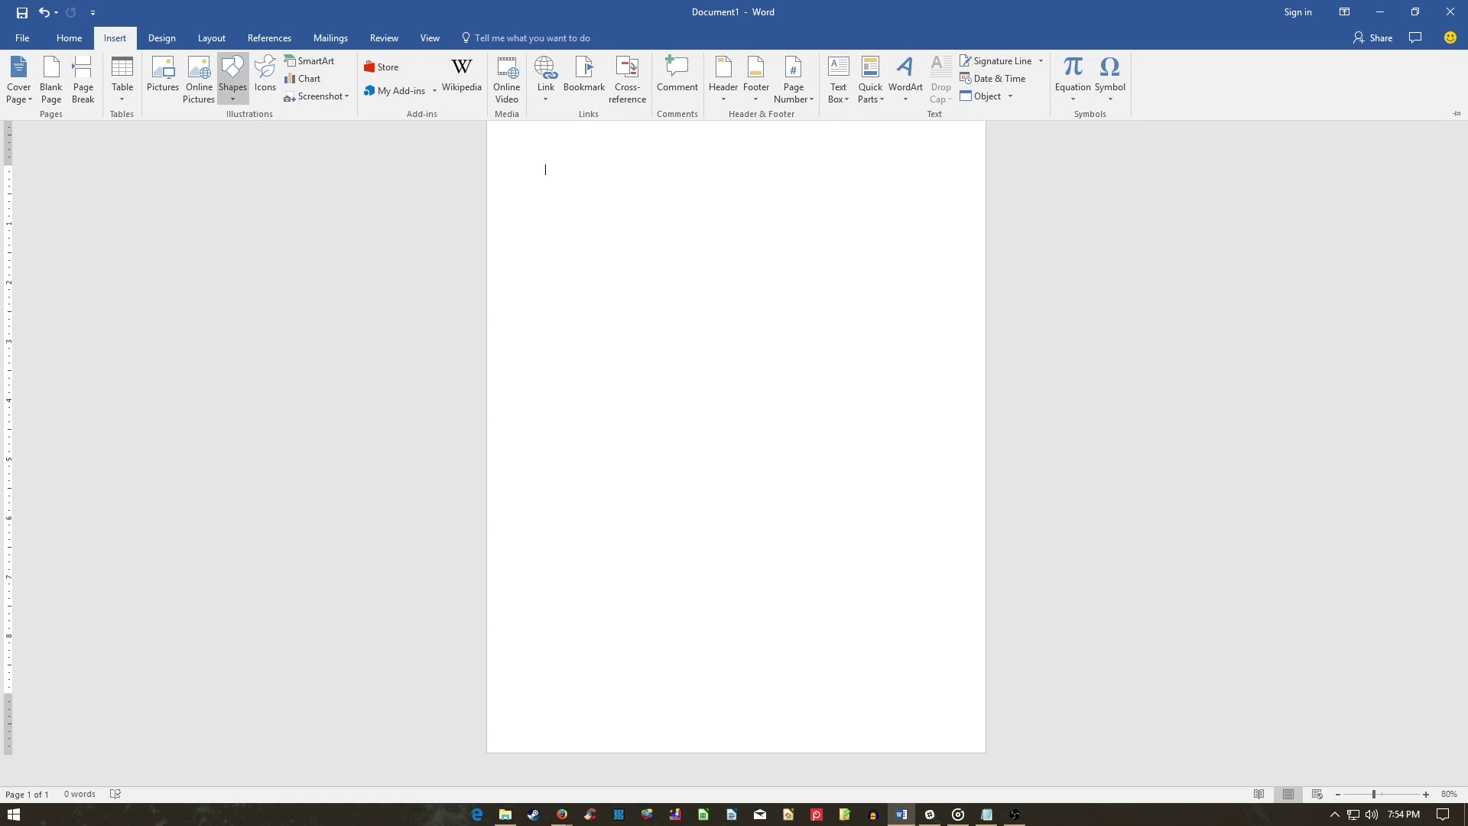
{"action": "left_click", "coordinate": [233, 77]}
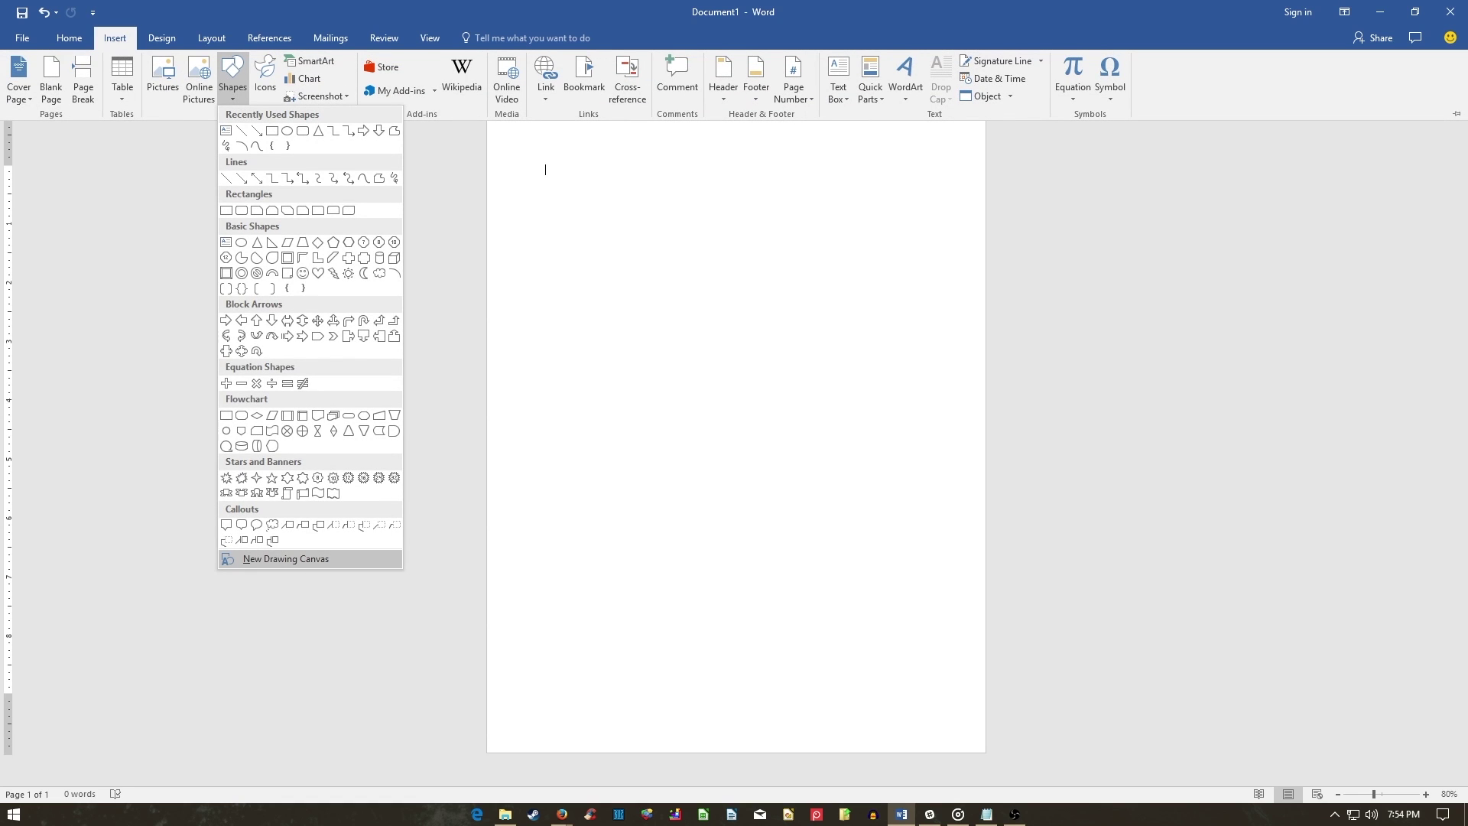
{"action": "left_click", "coordinate": [286, 558]}
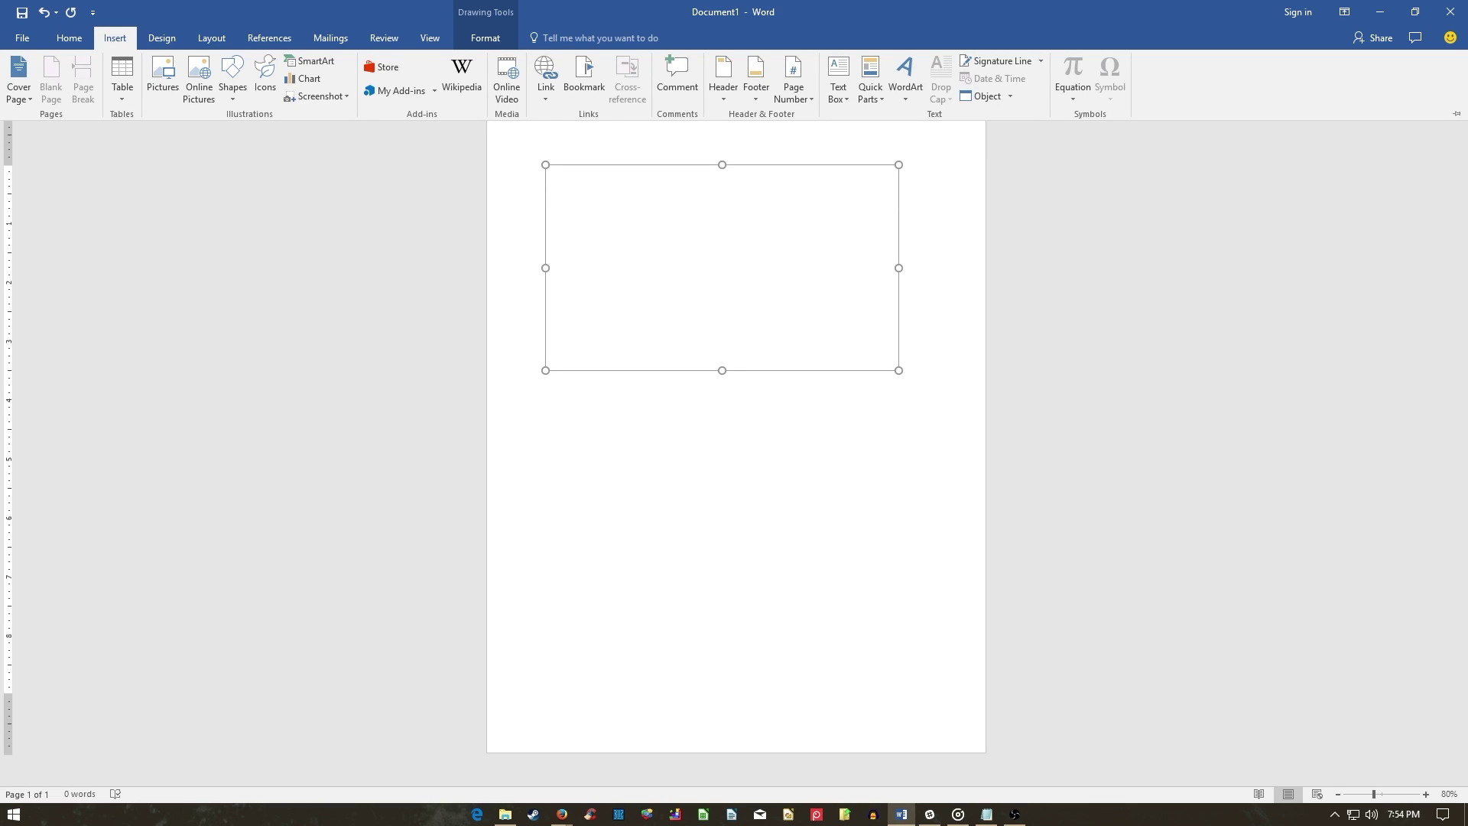
{"action": "left_click", "coordinate": [899, 370]}
{"action": "mouse_move", "coordinate": [898, 370]}
{"action": "left_mouse_down"}
{"action": "mouse_move", "coordinate": [946, 398]}
{"action": "mouse_move", "coordinate": [926, 386]}
{"action": "left_mouse_up"}
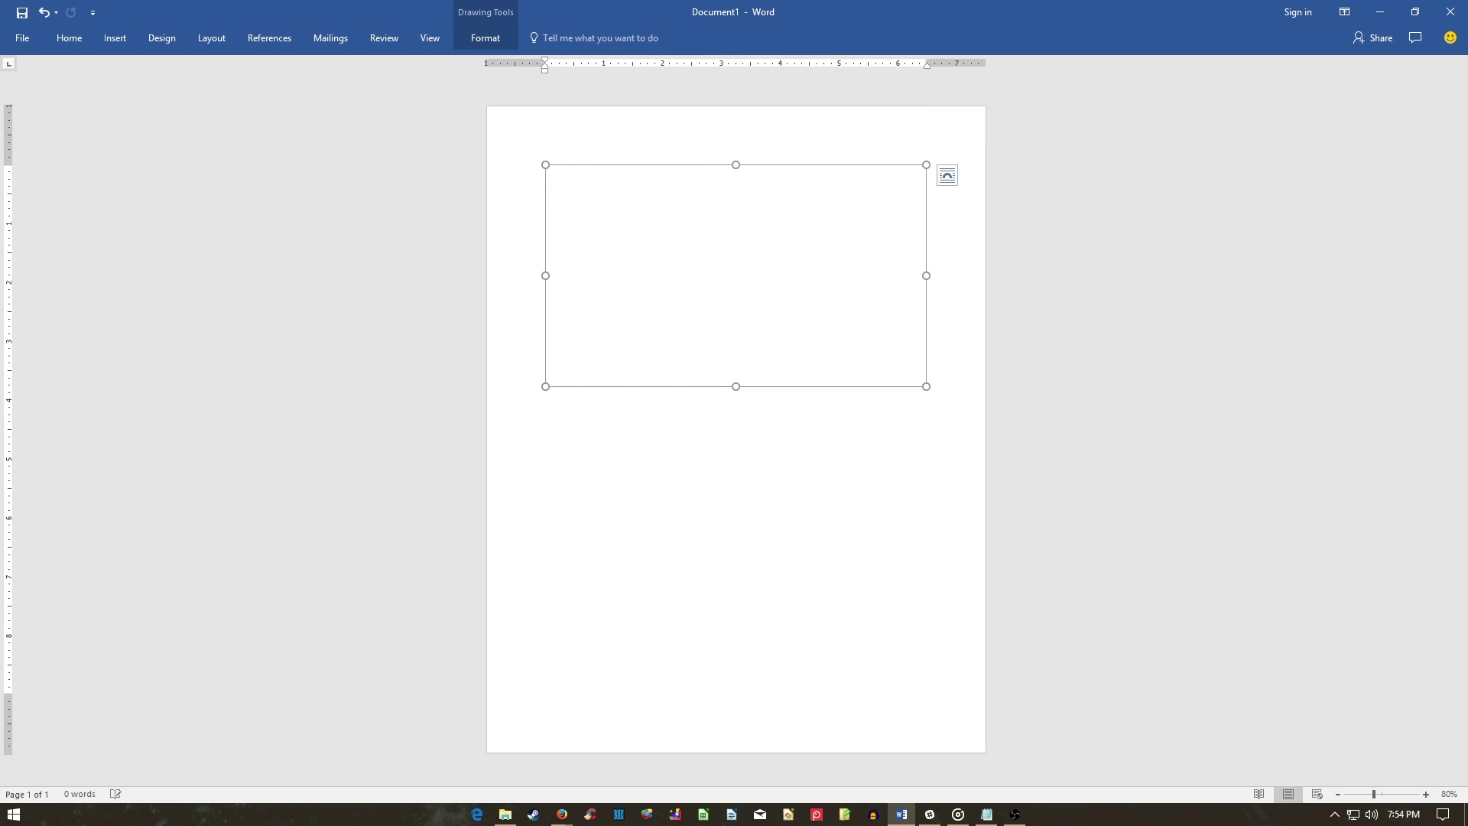
Draw a rectangle about 1.23" wide and 0.66" high, centered near the top of the canvas.
{"action": "left_click", "coordinate": [115, 38]}
{"action": "left_click", "coordinate": [232, 76]}
{"action": "left_click", "coordinate": [227, 211]}
{"action": "left_click_drag", "start_coordinate": [699, 189], "coordinate": [772, 229]}
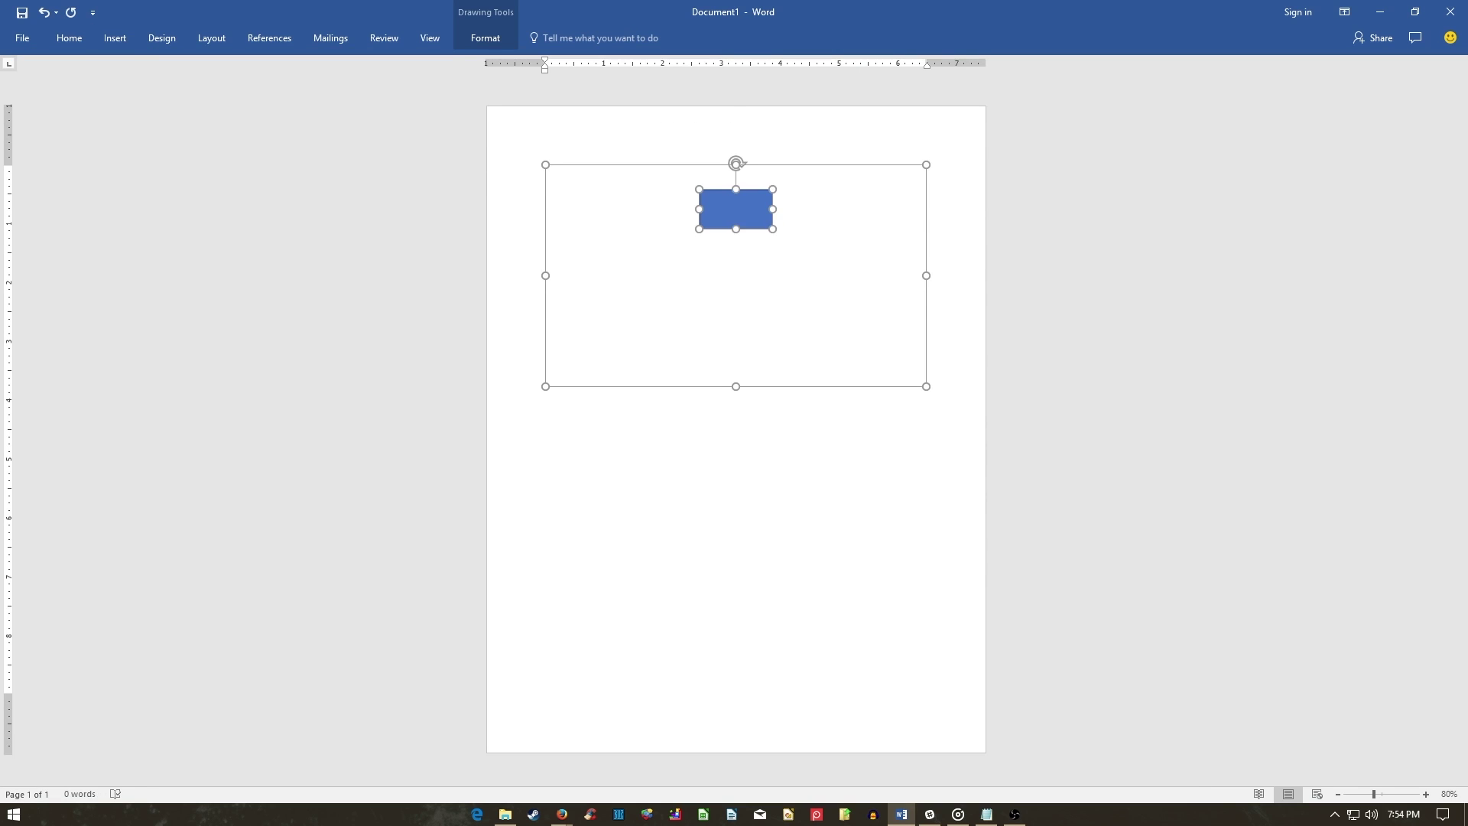
Paste five copies of the rectangle and place two in a middle row and three in a bottom row.
{"action": "key", "text": "ctrl+v"}
{"action": "left_click_drag", "start_coordinate": [592, 195], "coordinate": [871, 321]}
{"action": "key", "text": "ctrl+v"}
{"action": "key", "text": "ctrl+v"}
{"action": "key", "text": "ctrl+v"}
{"action": "left_click", "coordinate": [736, 459]}
{"action": "left_click", "coordinate": [735, 275]}
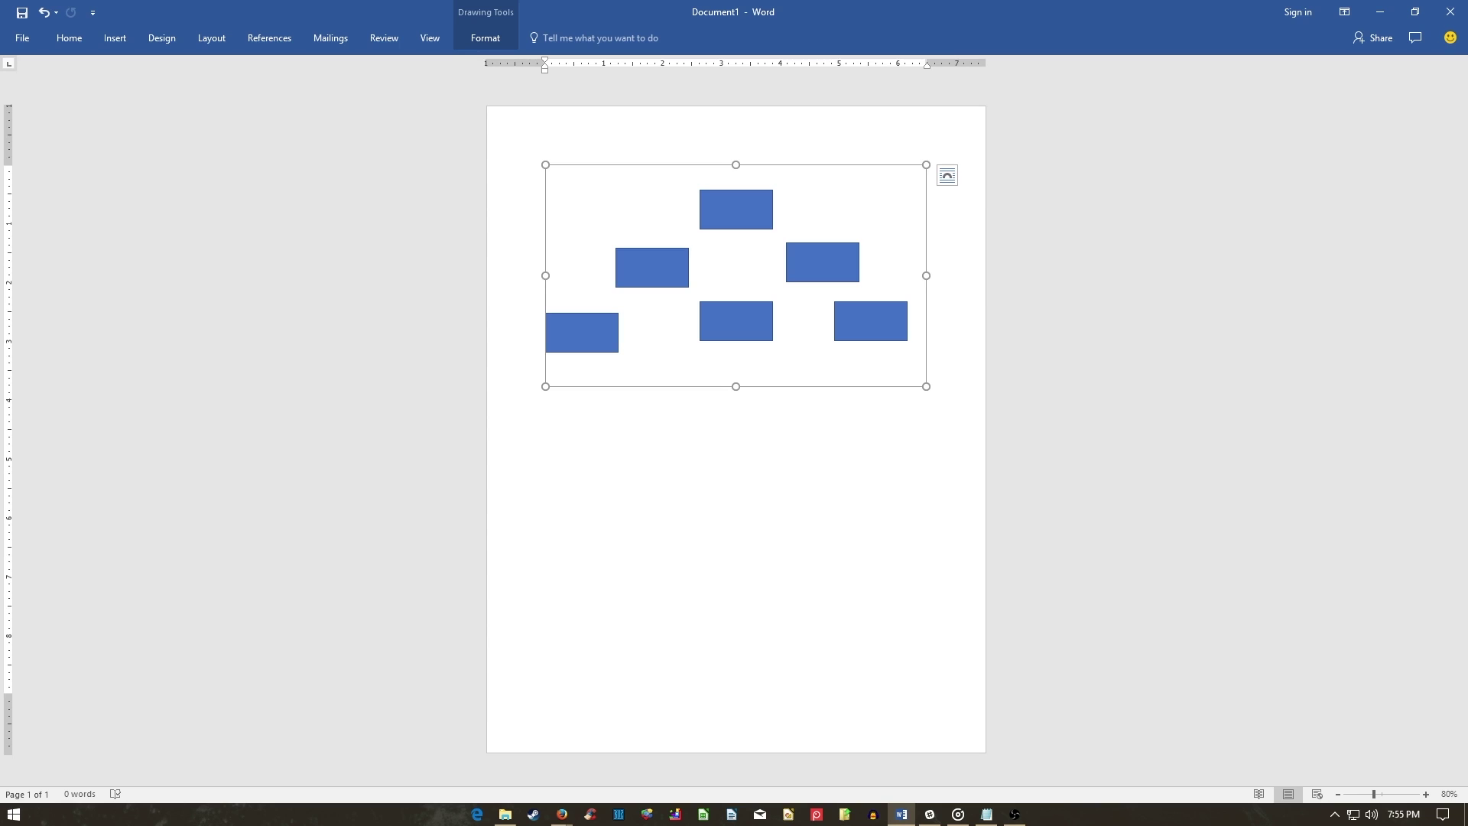
Distribute the three bottom-row rectangles horizontally and vertically.
{"action": "left_click_drag", "start_coordinate": [913, 364], "coordinate": [510, 295]}
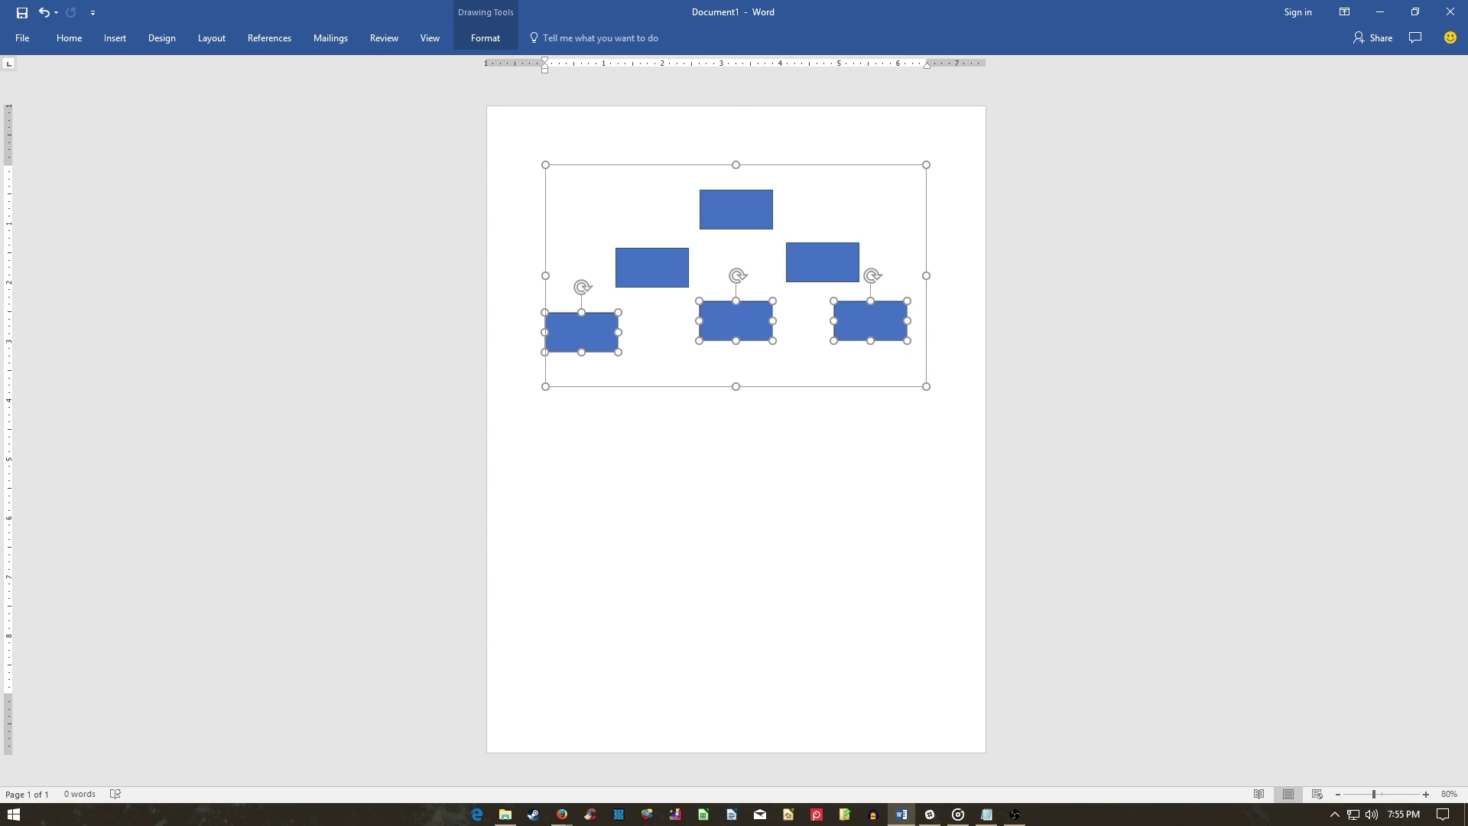
{"action": "left_click", "coordinate": [484, 37]}
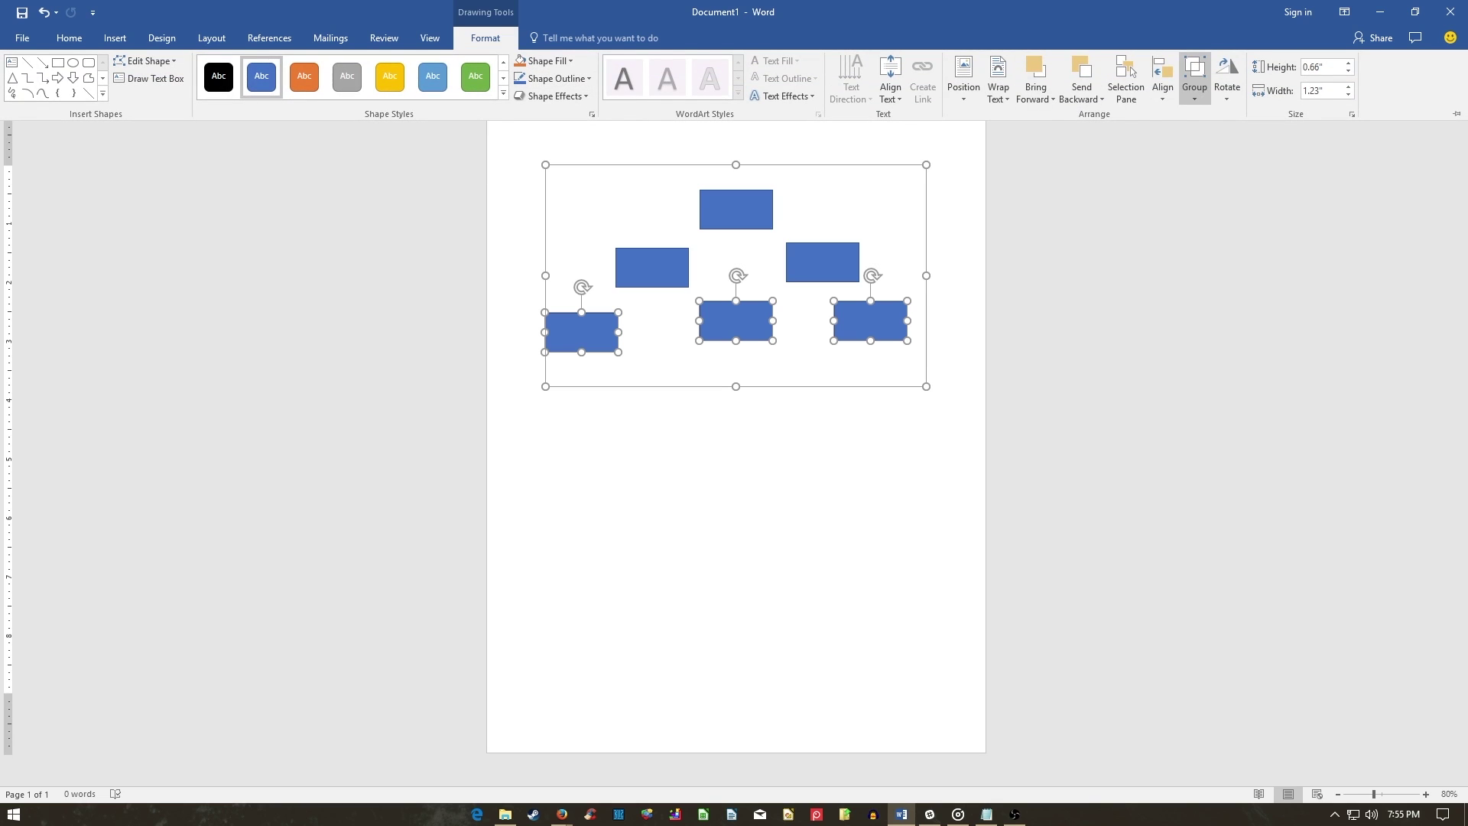
{"action": "left_click", "coordinate": [1162, 76]}
{"action": "left_click", "coordinate": [1217, 228]}
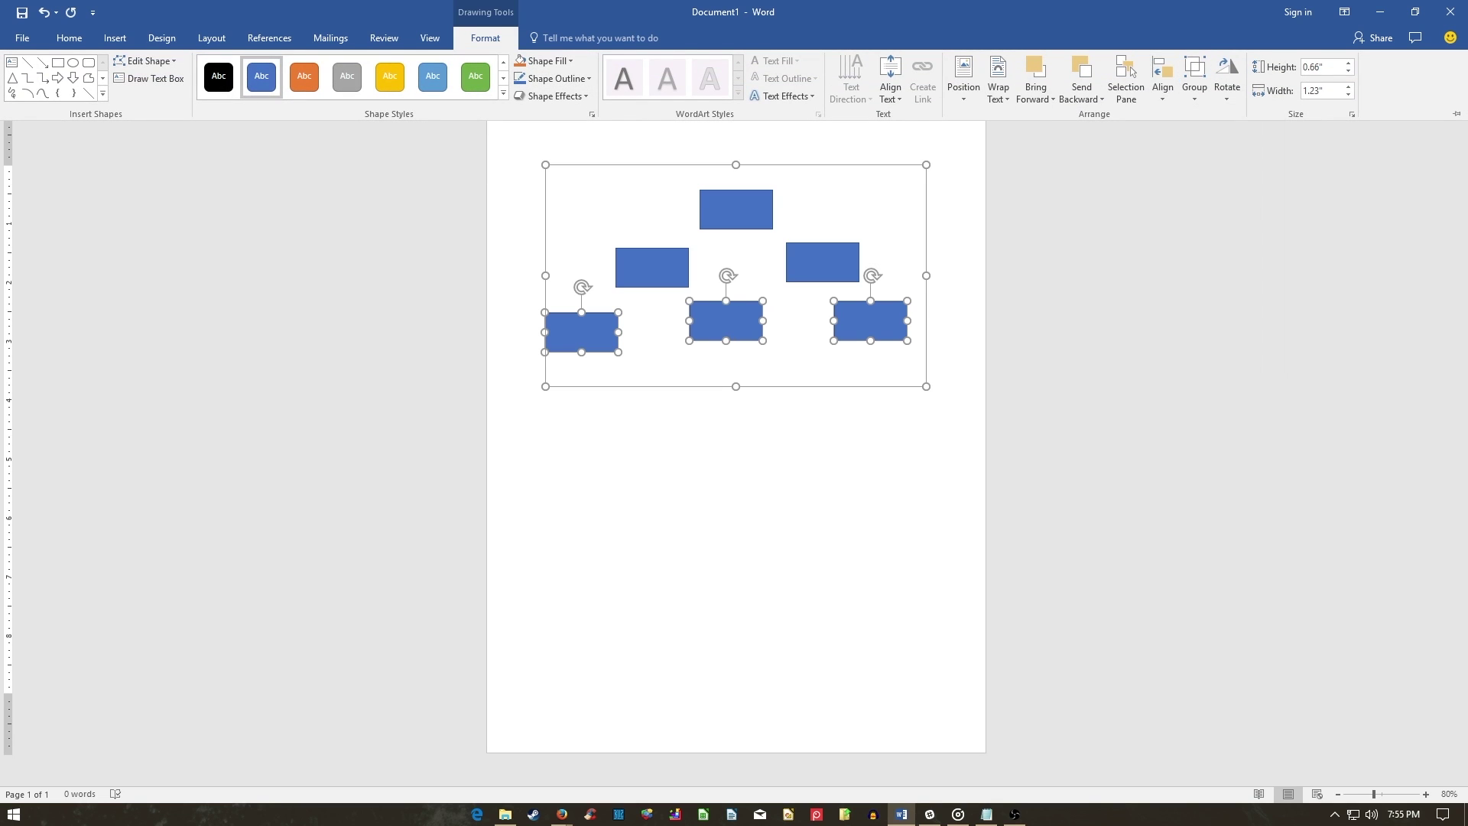
{"action": "left_click", "coordinate": [1163, 77]}
{"action": "left_click", "coordinate": [1212, 246]}
{"action": "left_click", "coordinate": [1211, 247]}
Reposition the bottom-row, right middle-row and top rectangles so they form an evenly aligned pyramid.
{"action": "left_click_drag", "start_coordinate": [726, 321], "coordinate": [726, 332]}
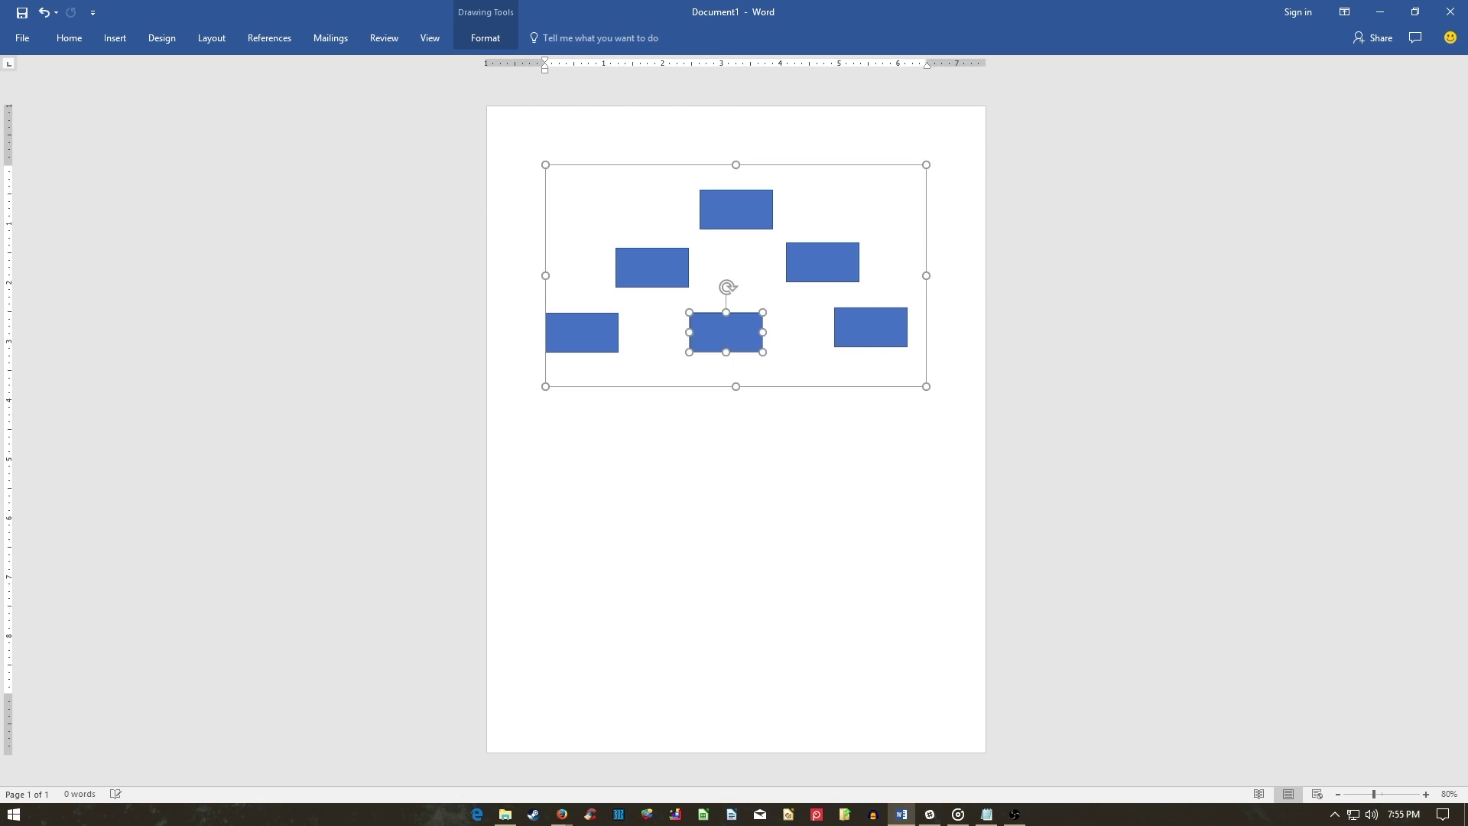
{"action": "left_click_drag", "start_coordinate": [871, 327], "coordinate": [870, 332]}
{"action": "left_click_drag", "start_coordinate": [822, 262], "coordinate": [797, 268]}
{"action": "left_click", "coordinate": [652, 268]}
{"action": "left_click_drag", "start_coordinate": [736, 210], "coordinate": [725, 214]}
{"action": "key", "text": "ctrl+z"}
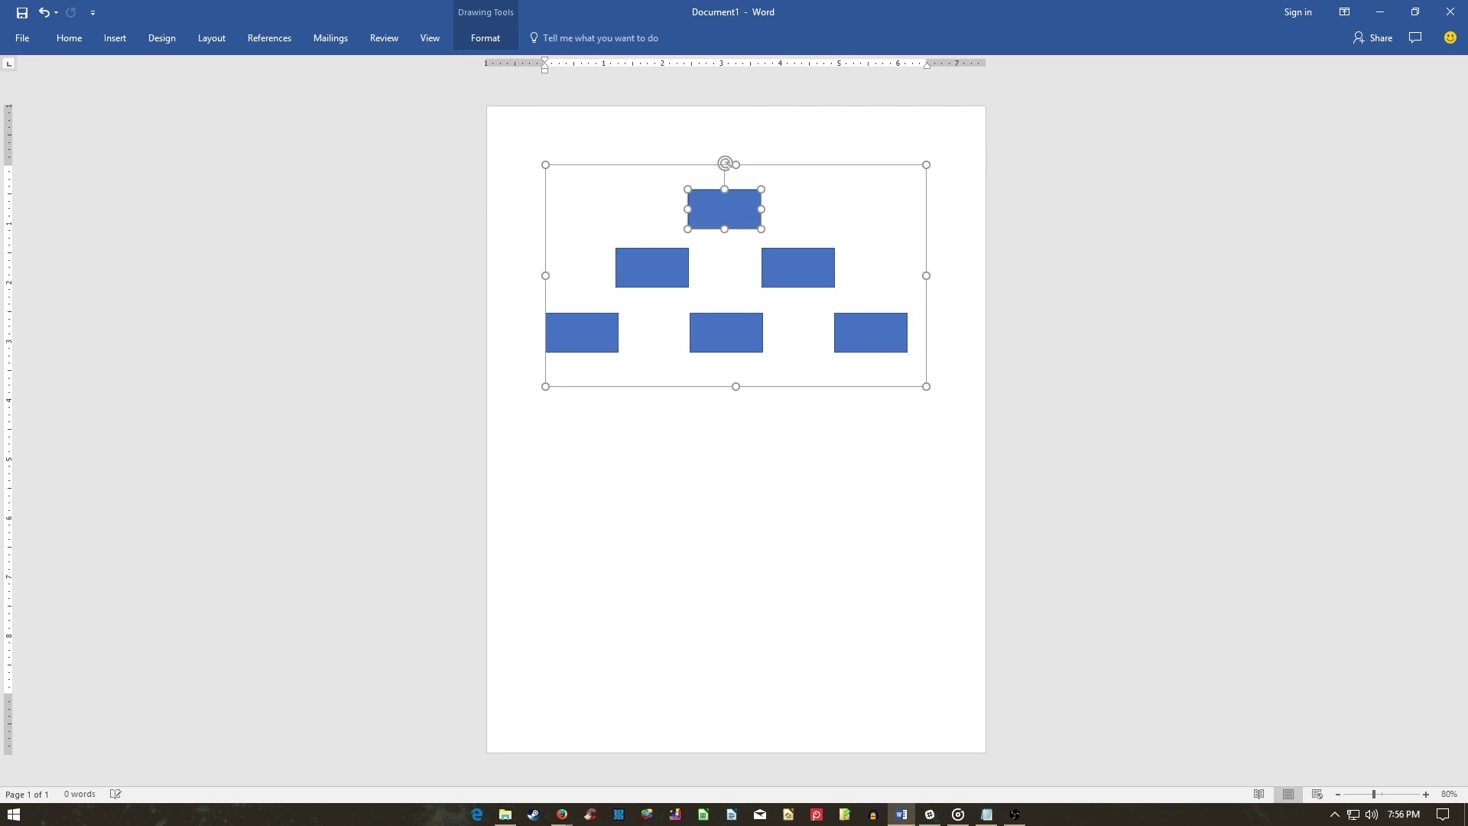
{"action": "left_click", "coordinate": [926, 382]}
{"action": "key", "text": "alt+Tab"}
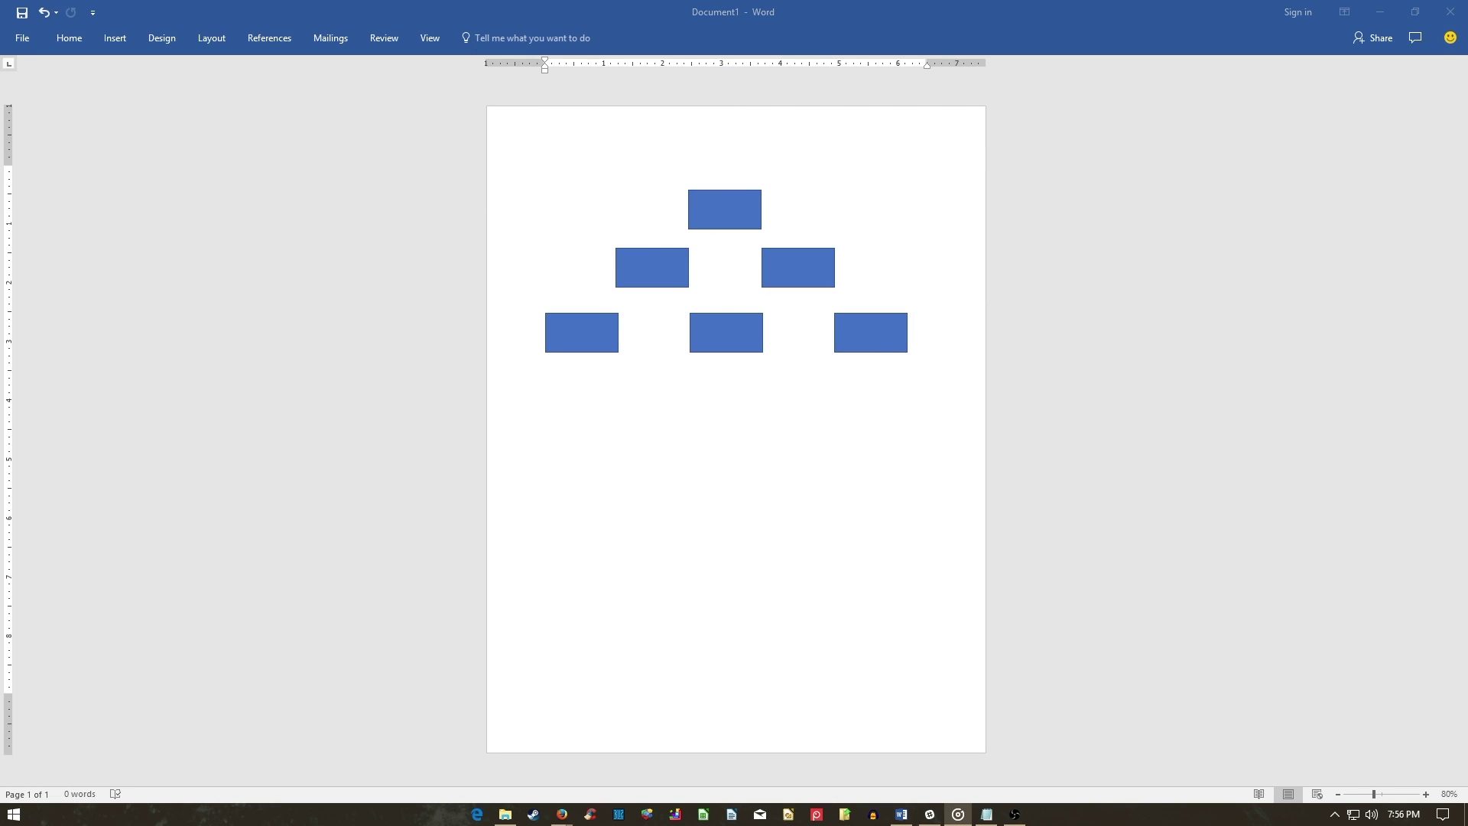
Apply the light orange gradient shape style to the three bottom-row rectangles.
{"action": "left_click", "coordinate": [924, 383]}
{"action": "left_click_drag", "start_coordinate": [917, 303], "coordinate": [511, 365]}
{"action": "left_click", "coordinate": [485, 38]}
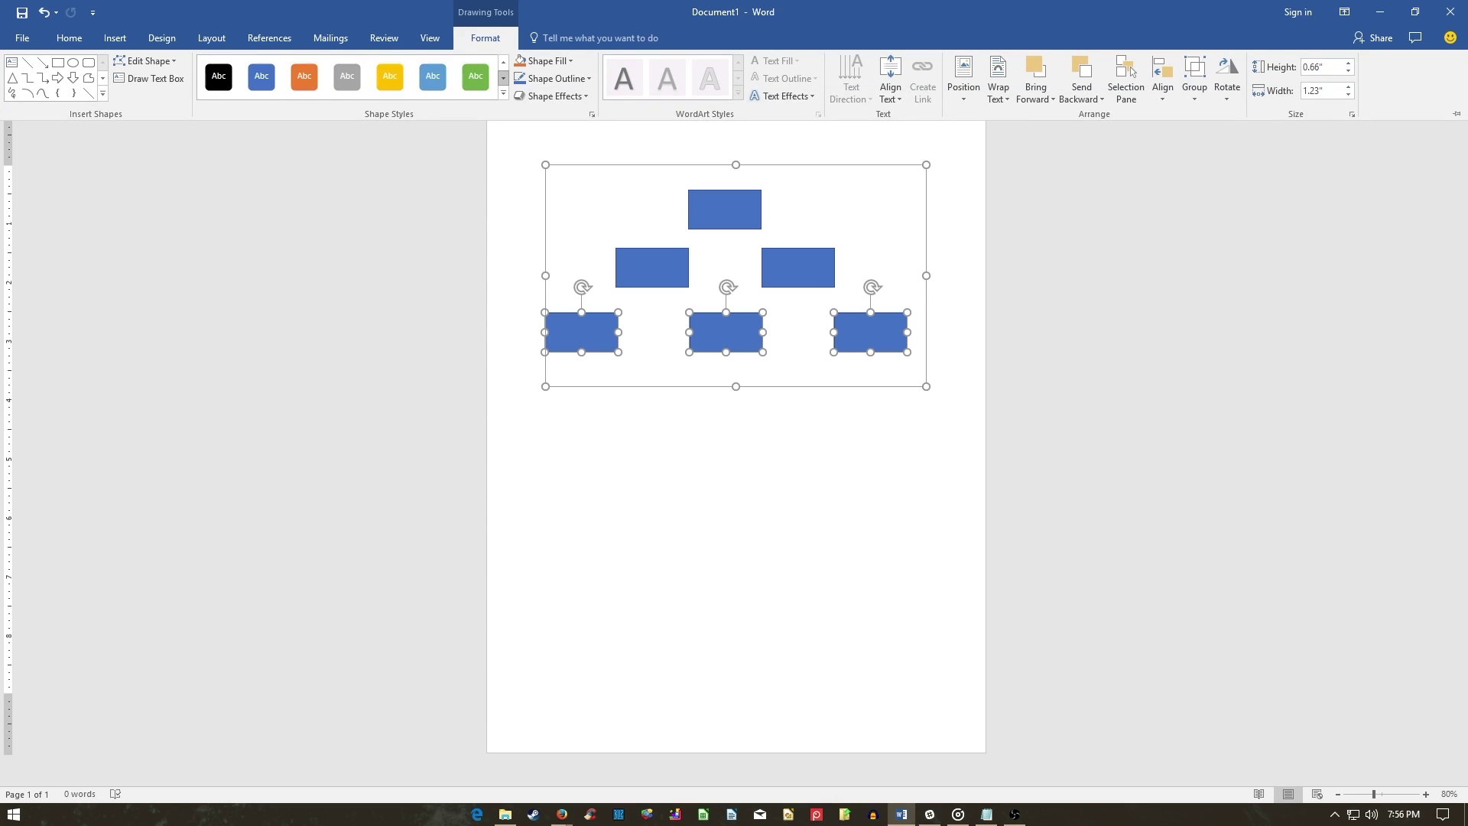
{"action": "left_click", "coordinate": [303, 77]}
Apply the light blue gradient shape style to the two middle-row rectangles and the light green one to the top rectangle.
{"action": "left_click_drag", "start_coordinate": [857, 238], "coordinate": [600, 300]}
{"action": "left_click", "coordinate": [485, 37]}
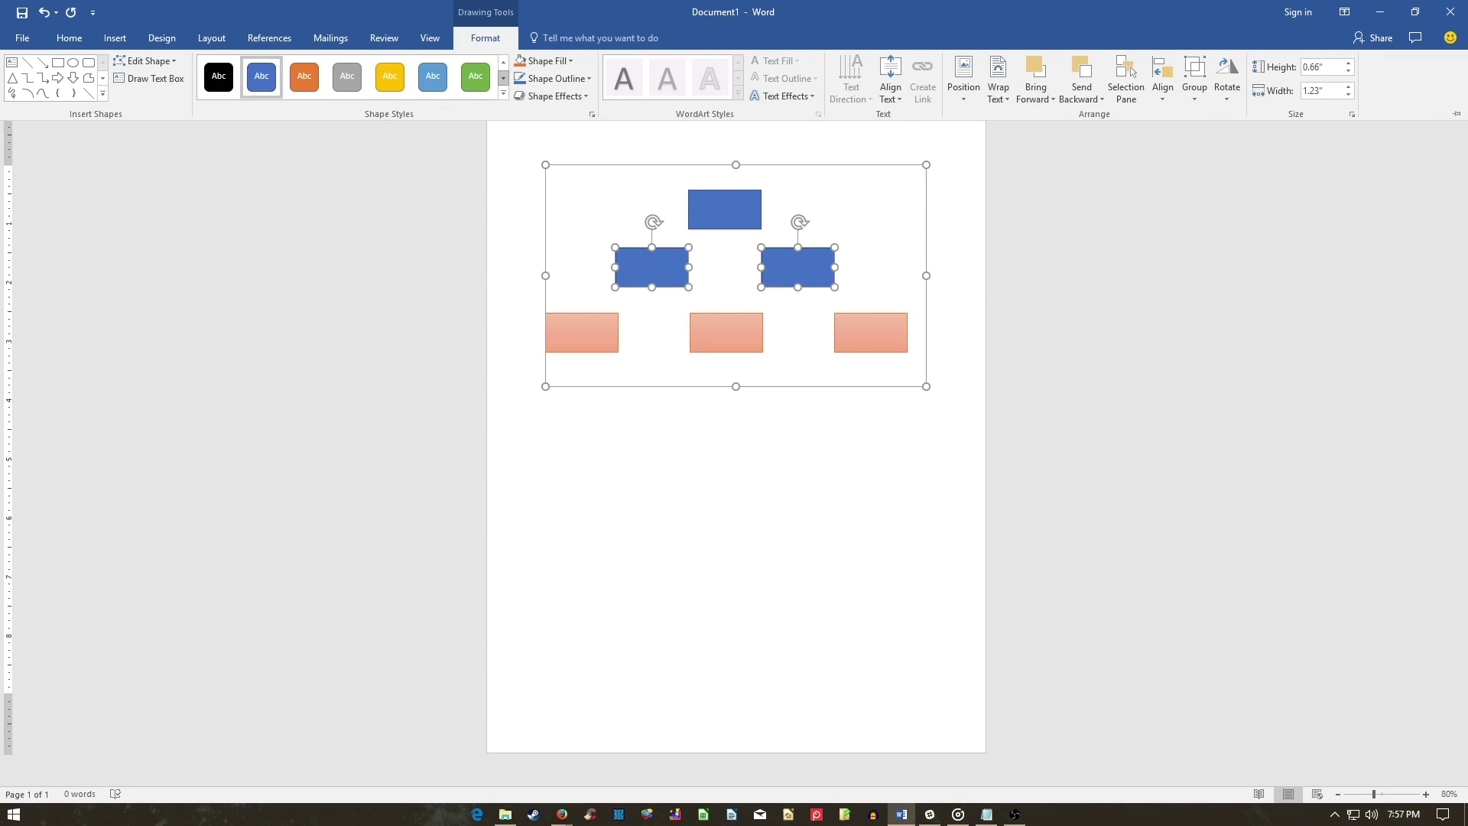
{"action": "left_click", "coordinate": [433, 76]}
{"action": "left_click", "coordinate": [724, 209]}
{"action": "left_click", "coordinate": [485, 37]}
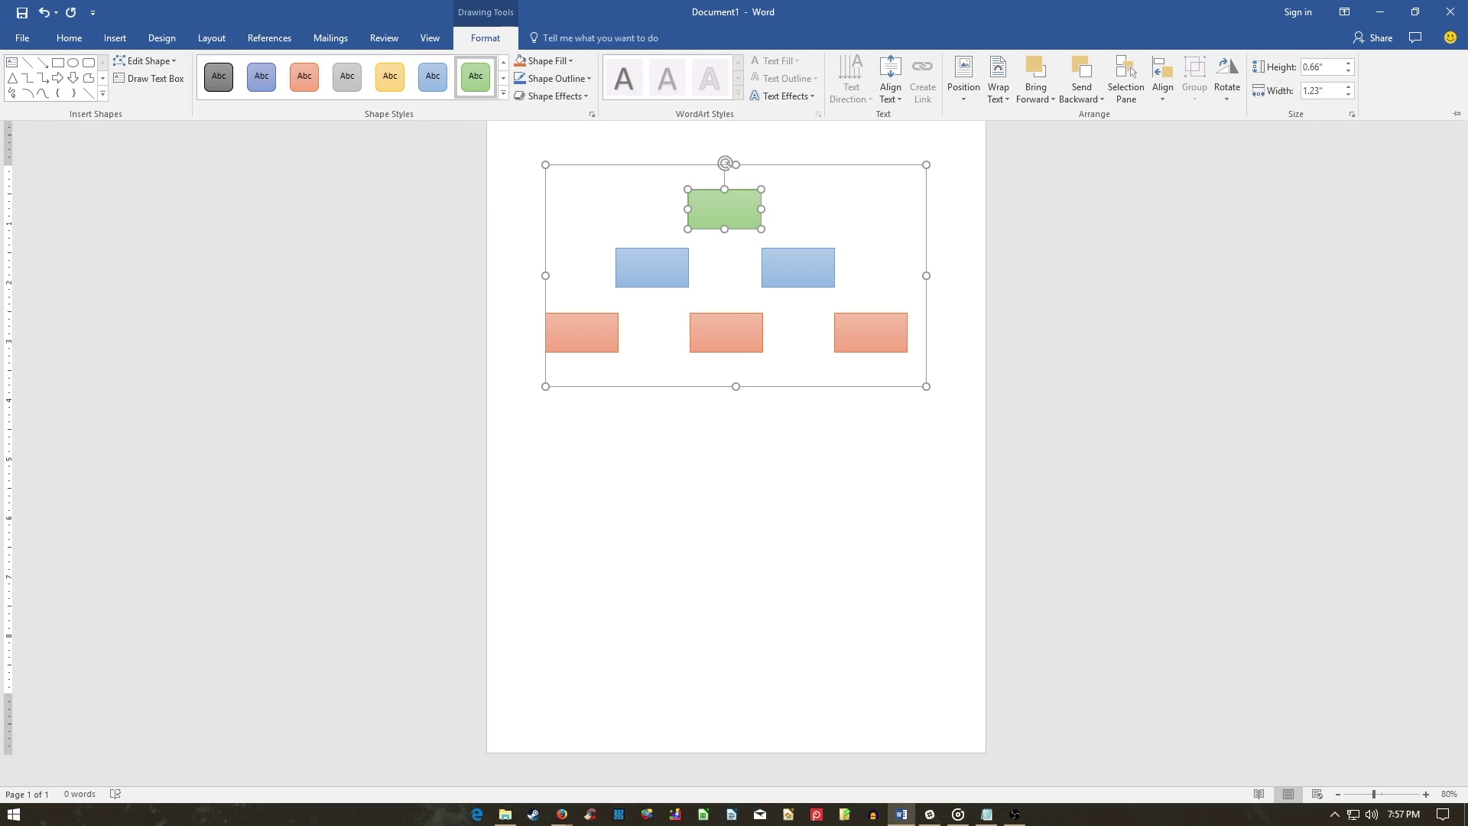
{"action": "left_click", "coordinate": [472, 76]}
Connect the bottom of the green rectangle to the inner side of the left blue rectangle with an elbow arrow connector.
{"action": "left_click", "coordinate": [115, 37]}
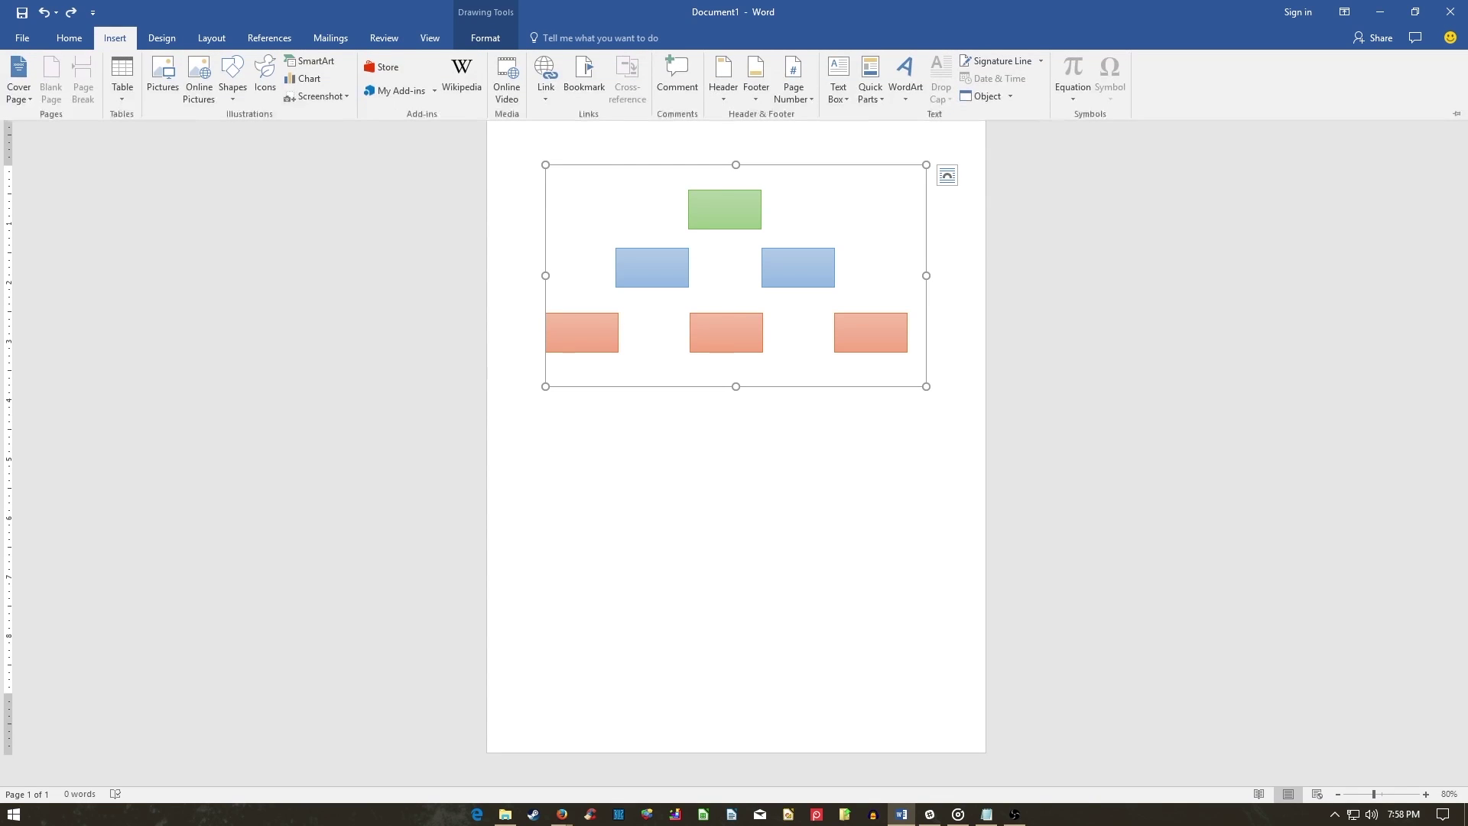
{"action": "left_click", "coordinate": [232, 76]}
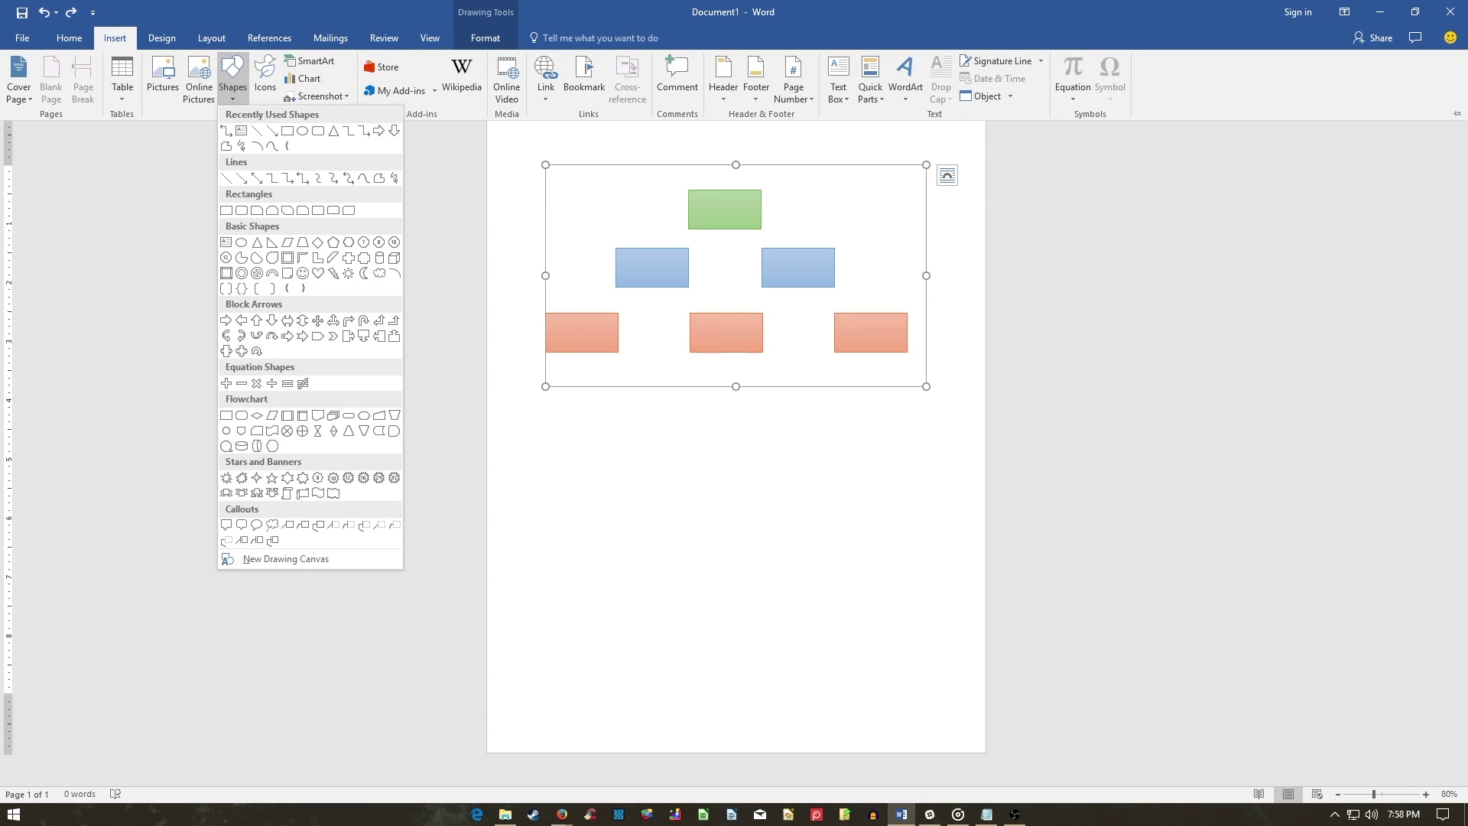
{"action": "left_click", "coordinate": [288, 177]}
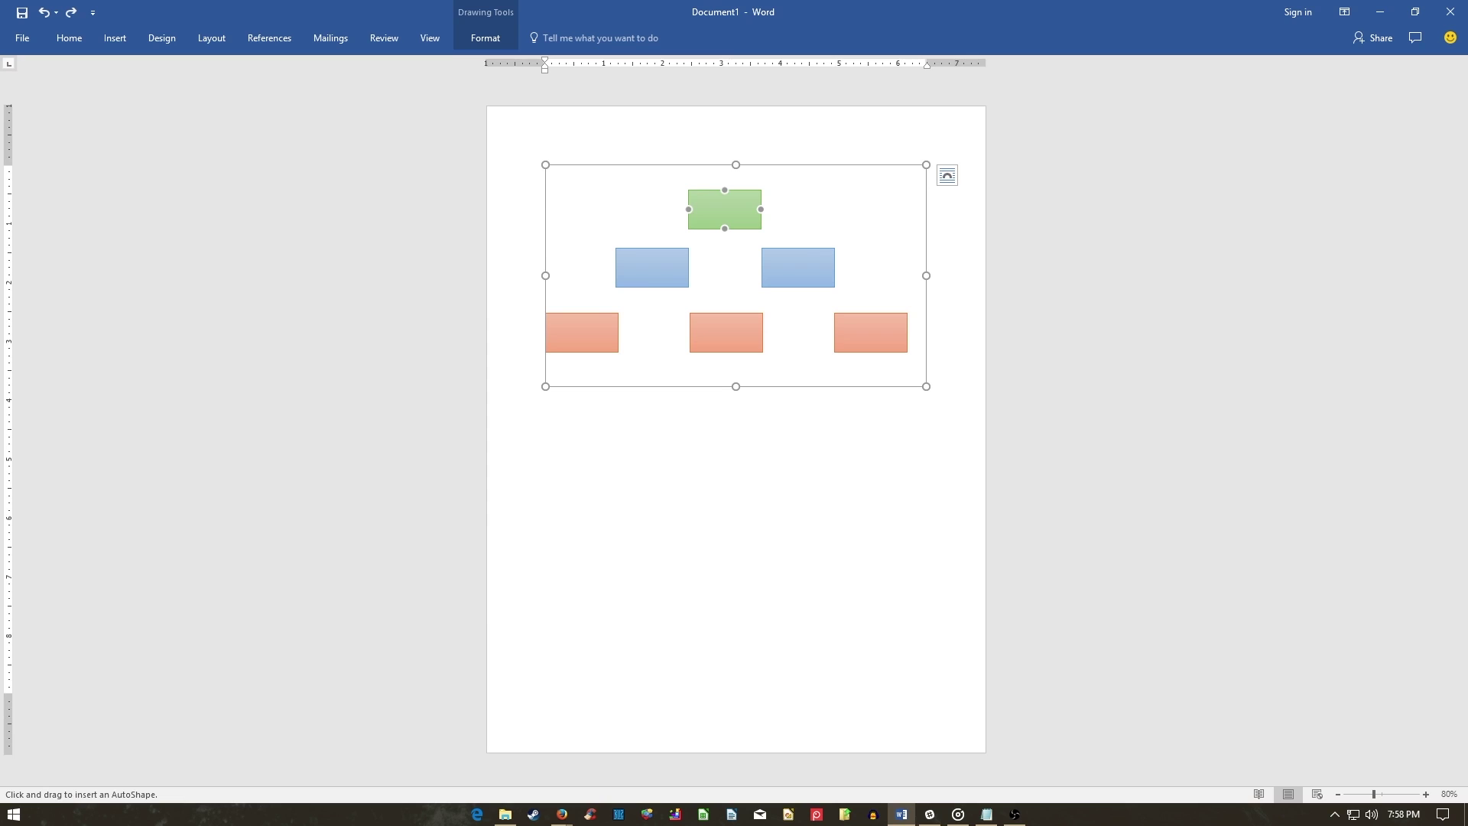
{"action": "left_click_drag", "start_coordinate": [725, 227], "coordinate": [689, 267]}
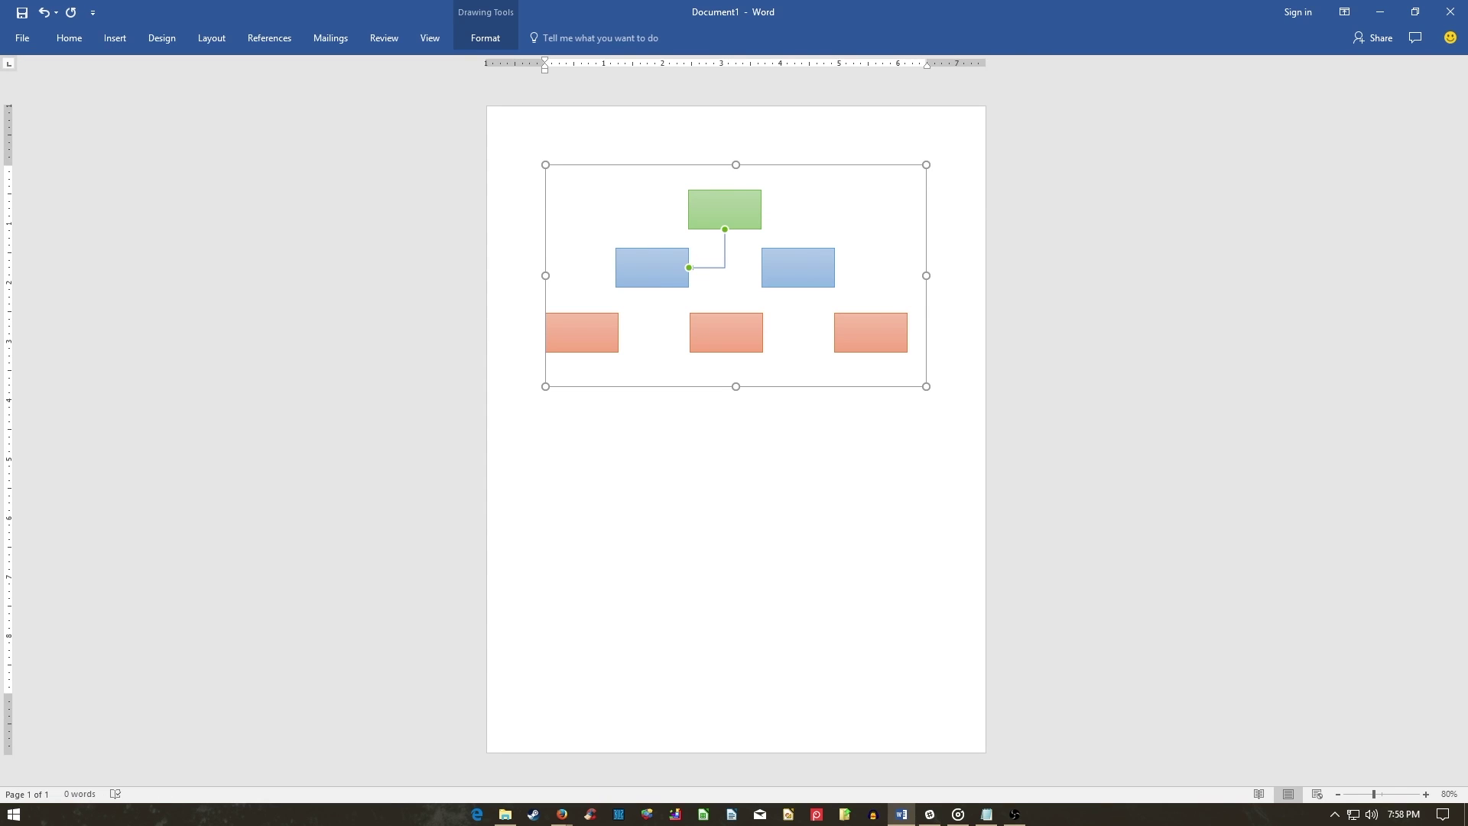
Connect the green rectangle's bottom to the right blue rectangle with a plain elbow connector, and spread the two blue rectangles farther apart.
{"action": "left_click", "coordinate": [115, 37]}
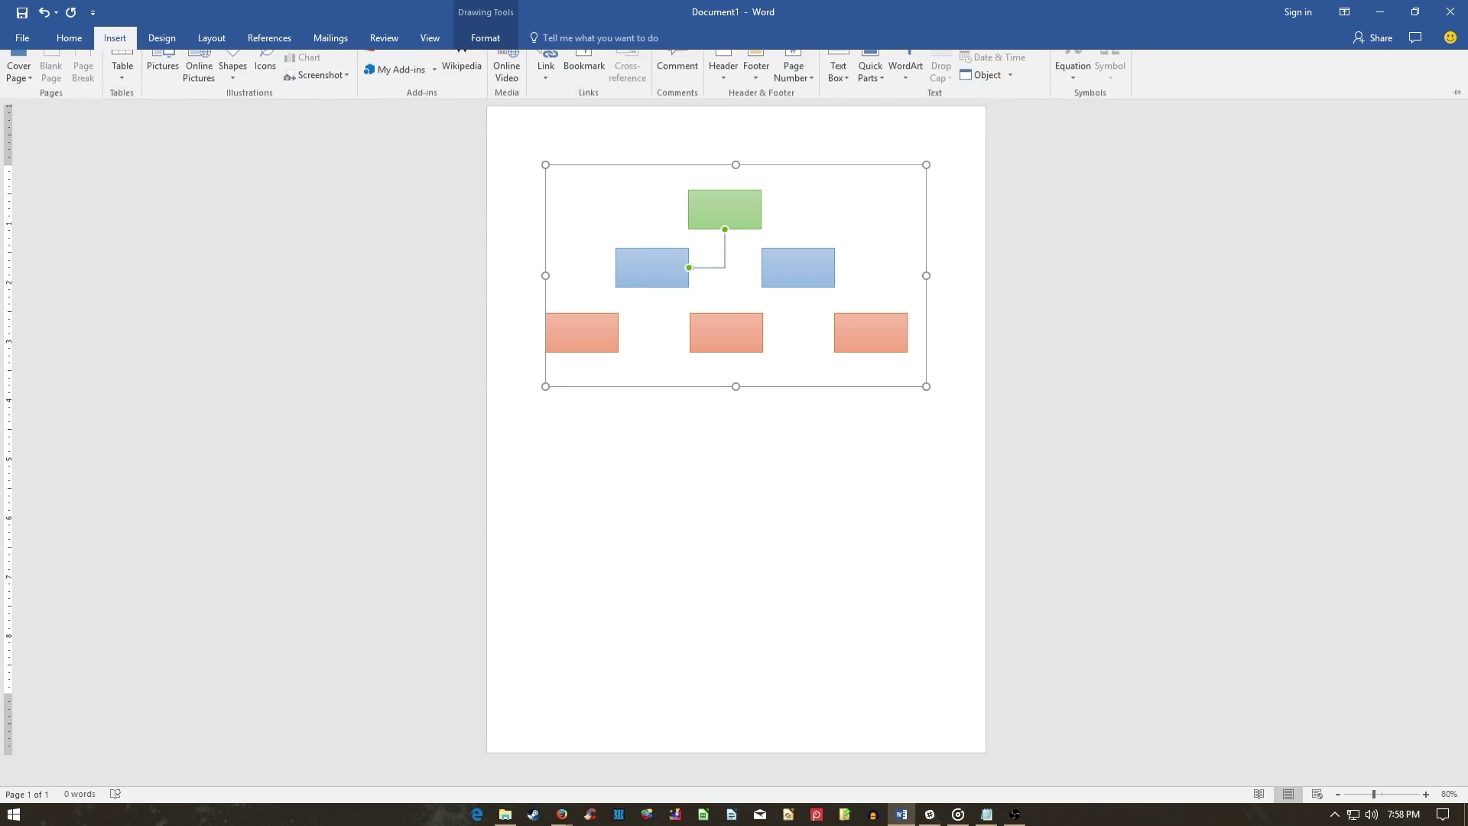
{"action": "left_click", "coordinate": [233, 76]}
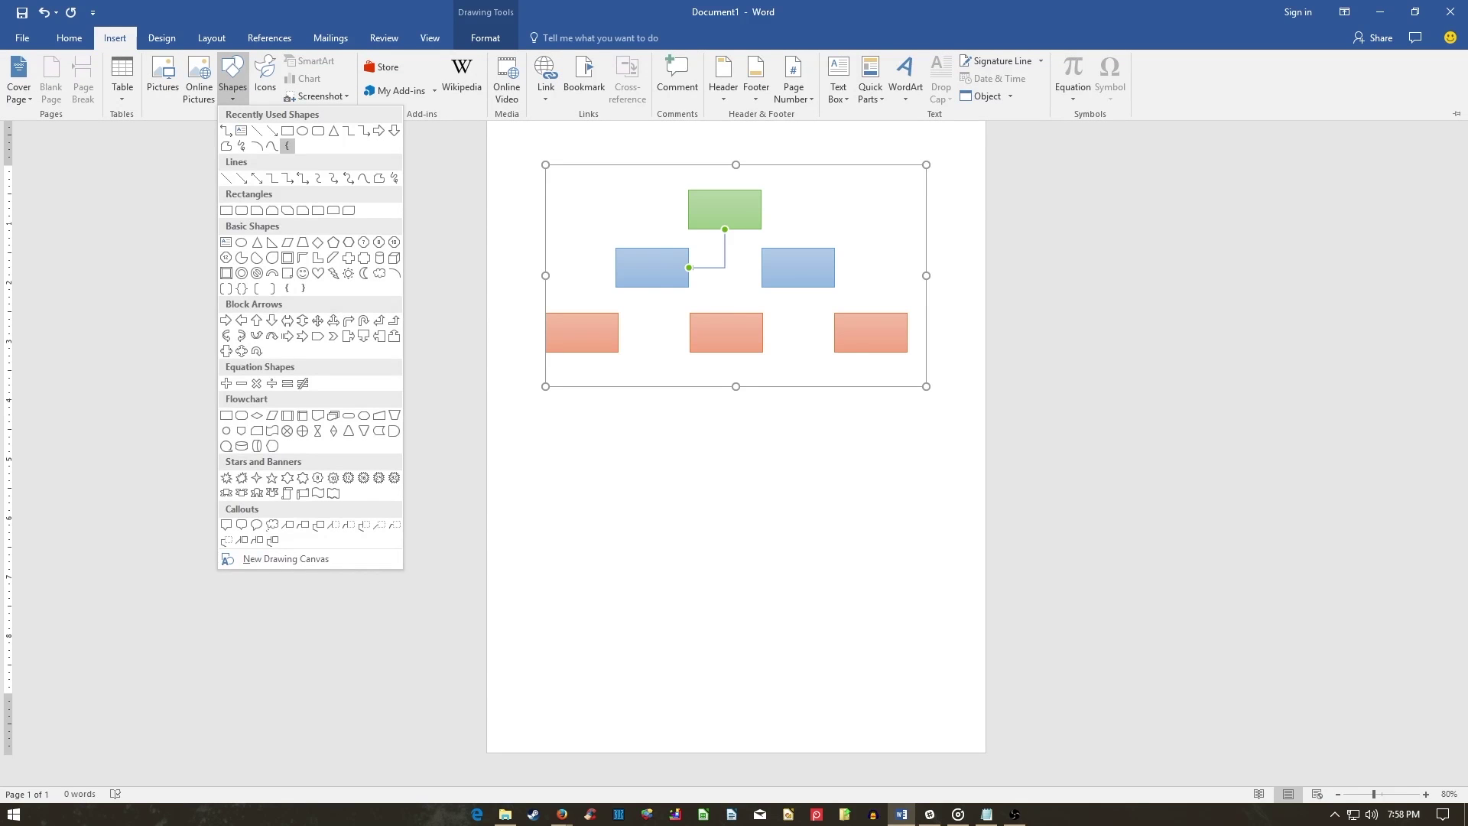
{"action": "left_click", "coordinate": [272, 177]}
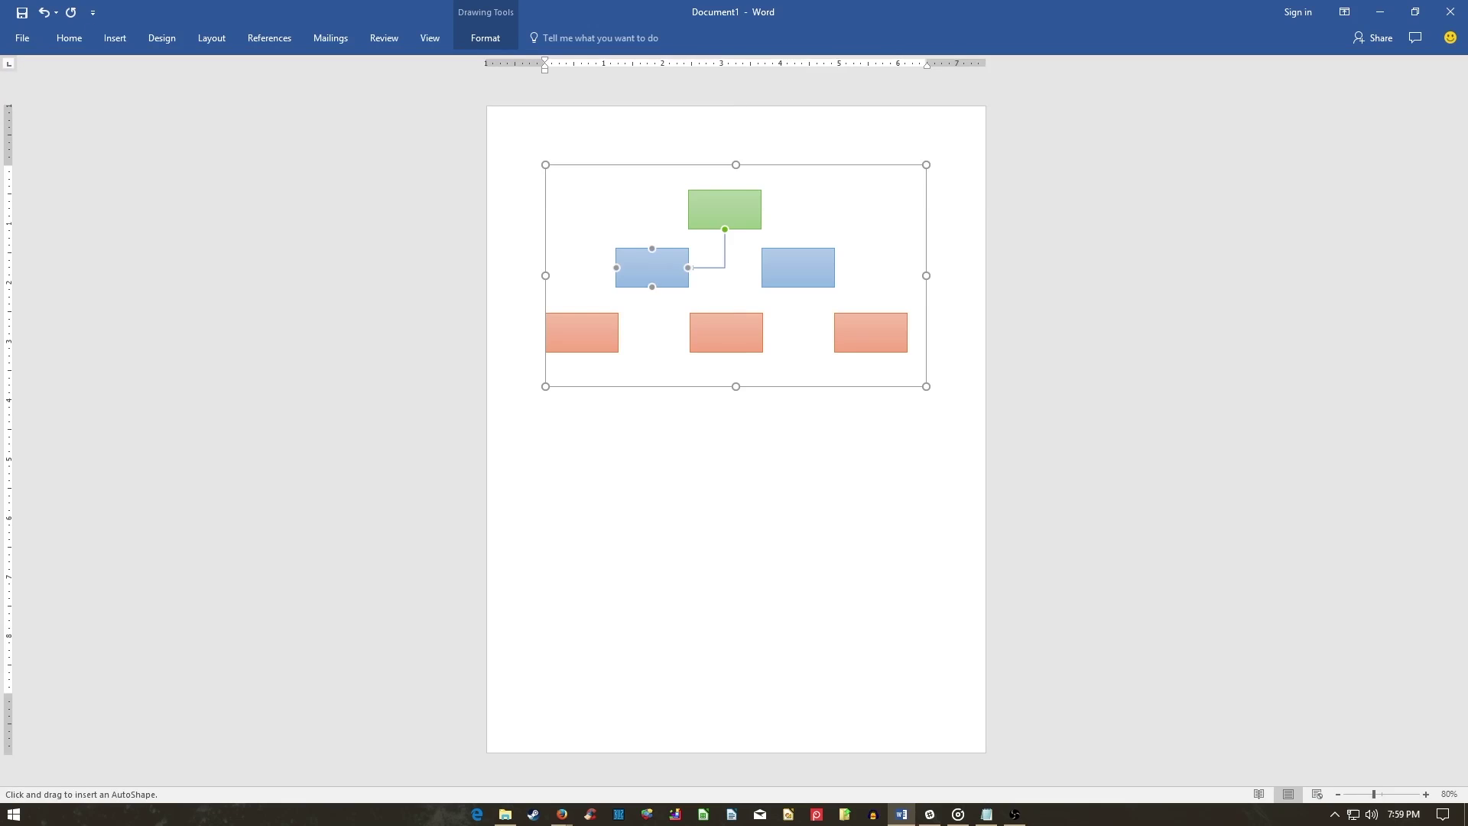
{"action": "left_click_drag", "start_coordinate": [724, 228], "coordinate": [834, 267]}
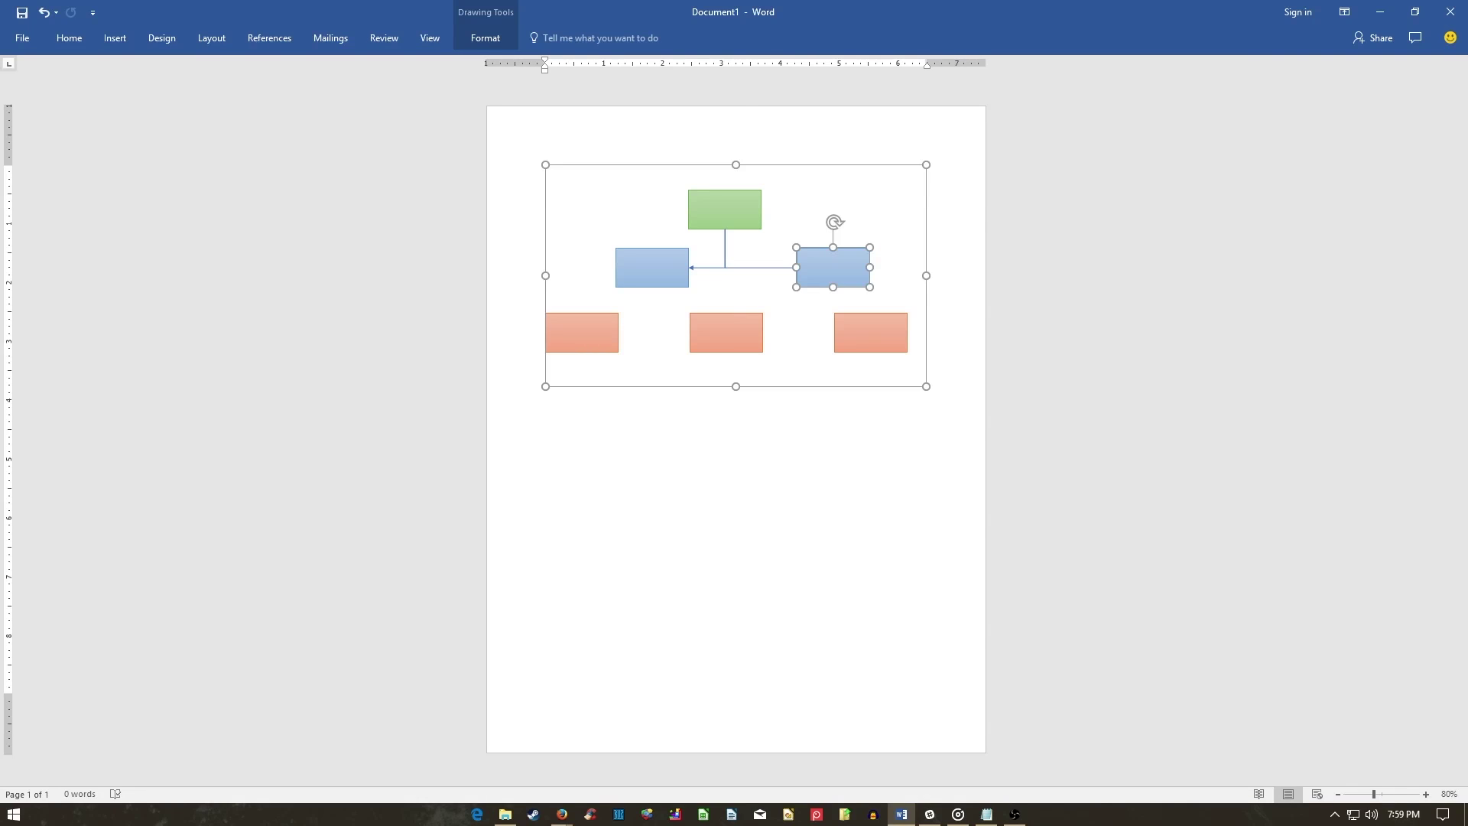
{"action": "mouse_move", "coordinate": [652, 268]}
{"action": "left_mouse_down"}
{"action": "mouse_move", "coordinate": [620, 226]}
{"action": "mouse_move", "coordinate": [623, 267]}
{"action": "left_mouse_up"}
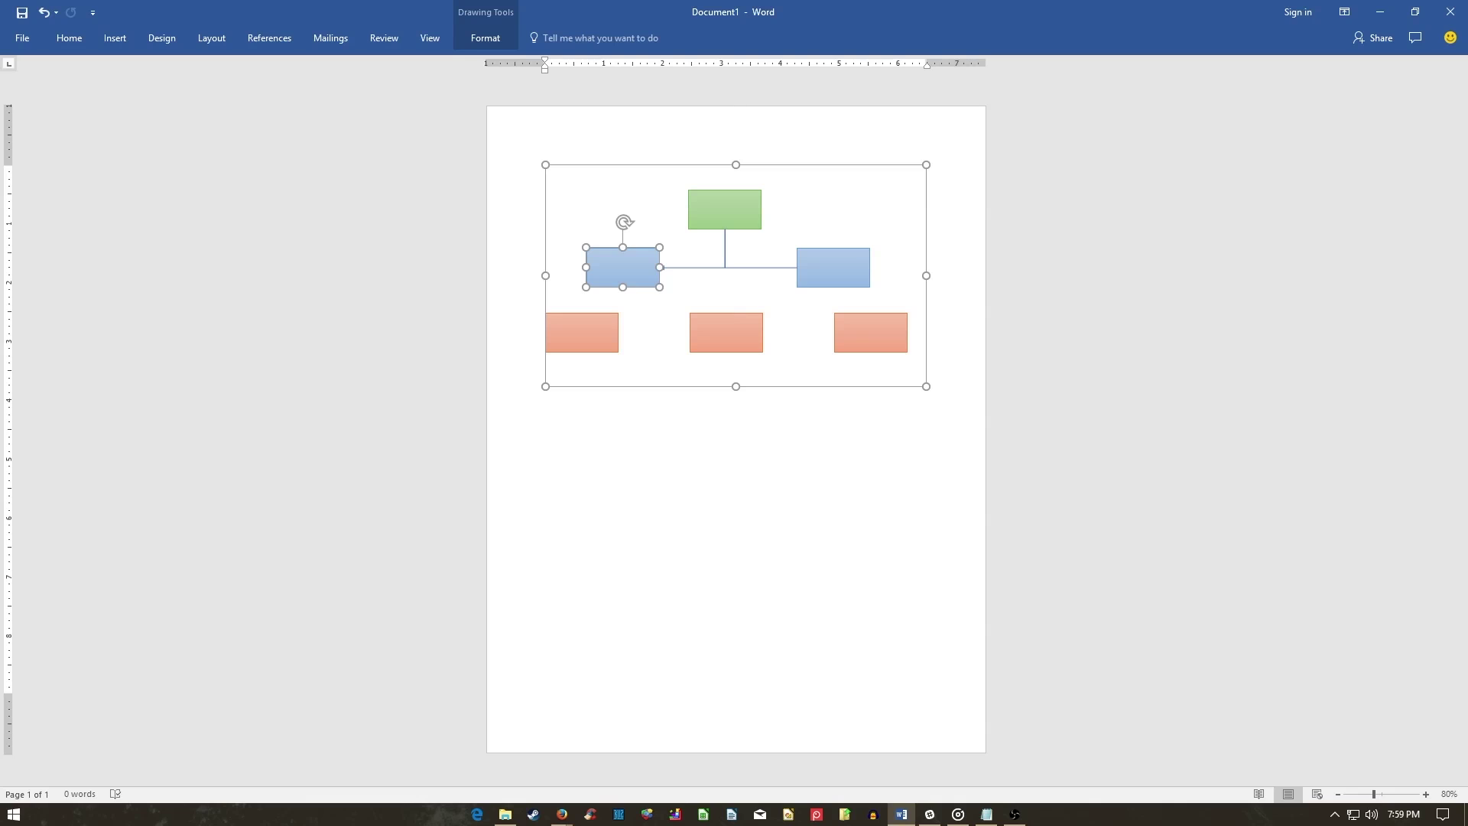
{"action": "left_click", "coordinate": [926, 382]}
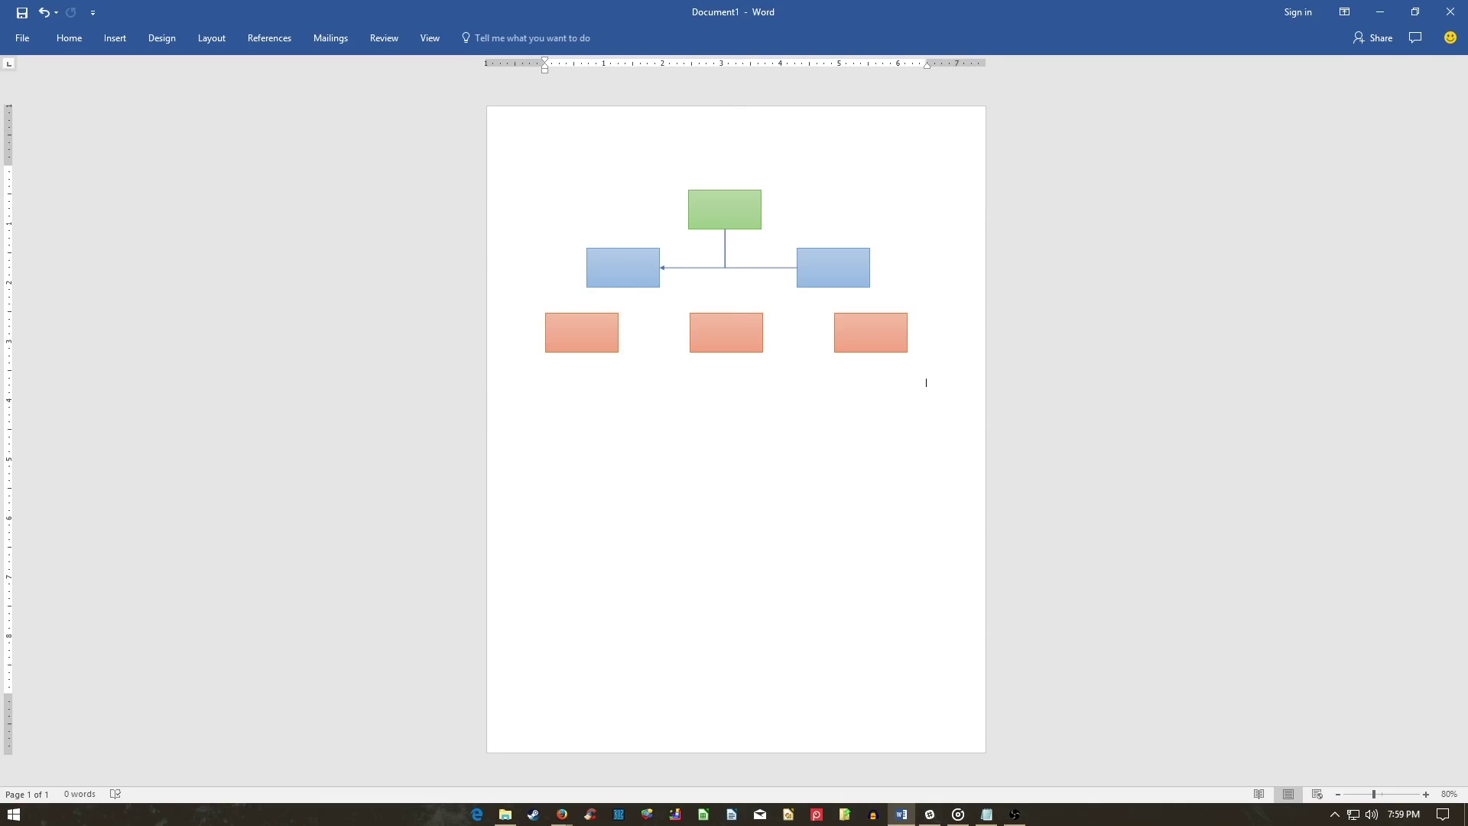
Open the Format Shape settings for the right orange rectangle and examine its fill and line options.
{"action": "right_click", "coordinate": [865, 340]}
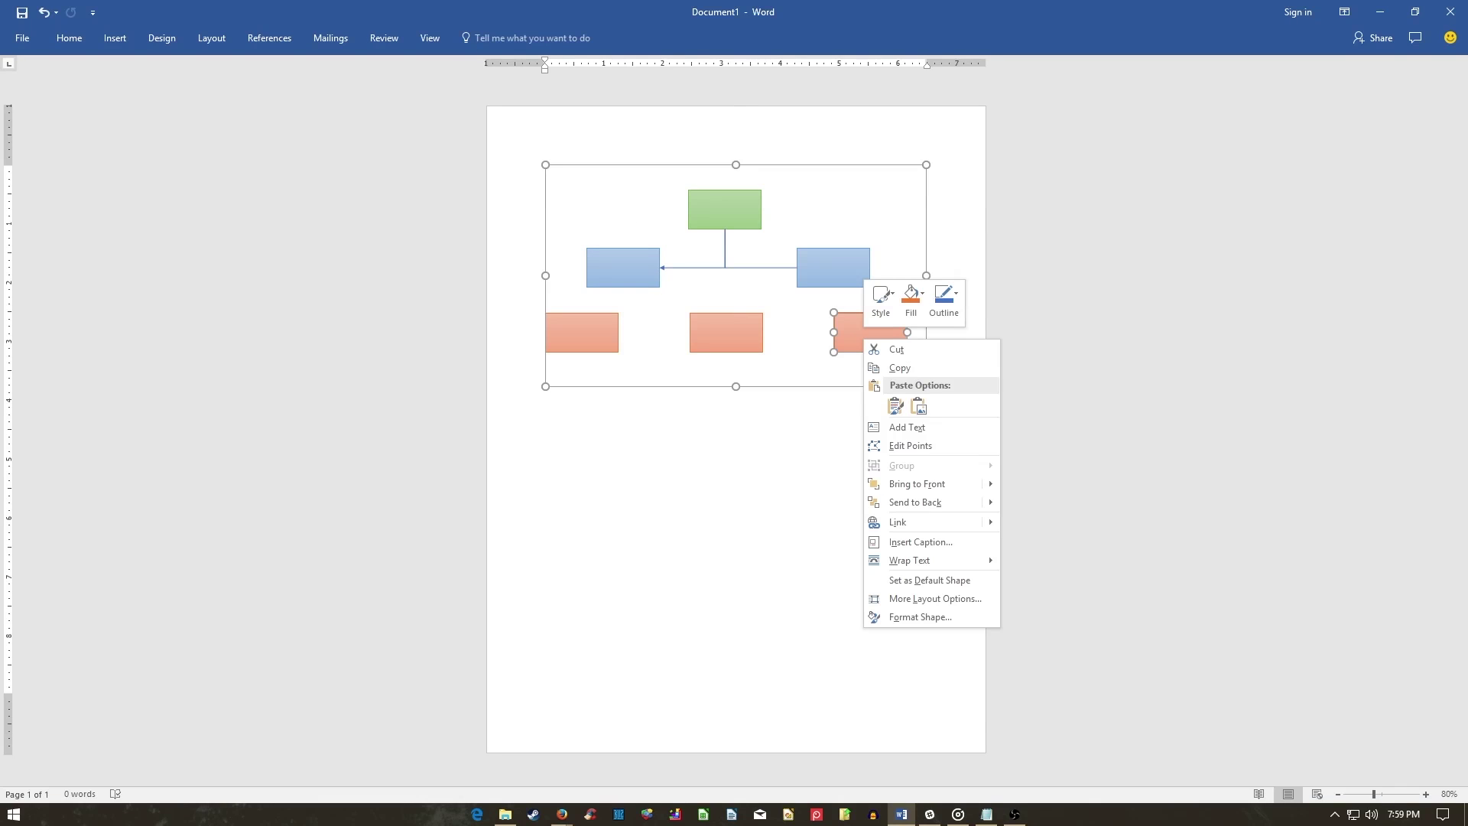
{"action": "left_click", "coordinate": [920, 617]}
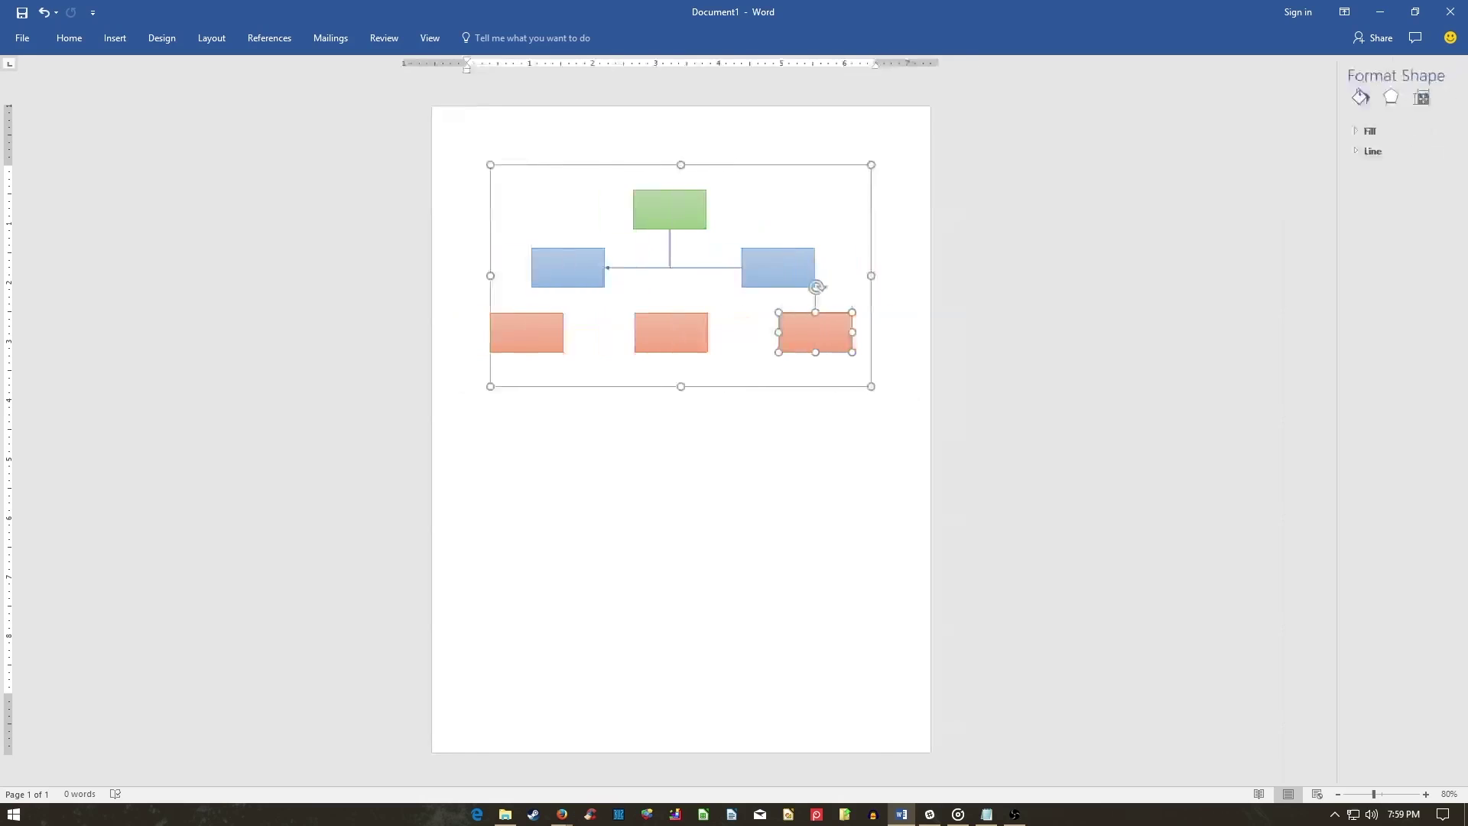
{"action": "left_click", "coordinate": [1283, 130]}
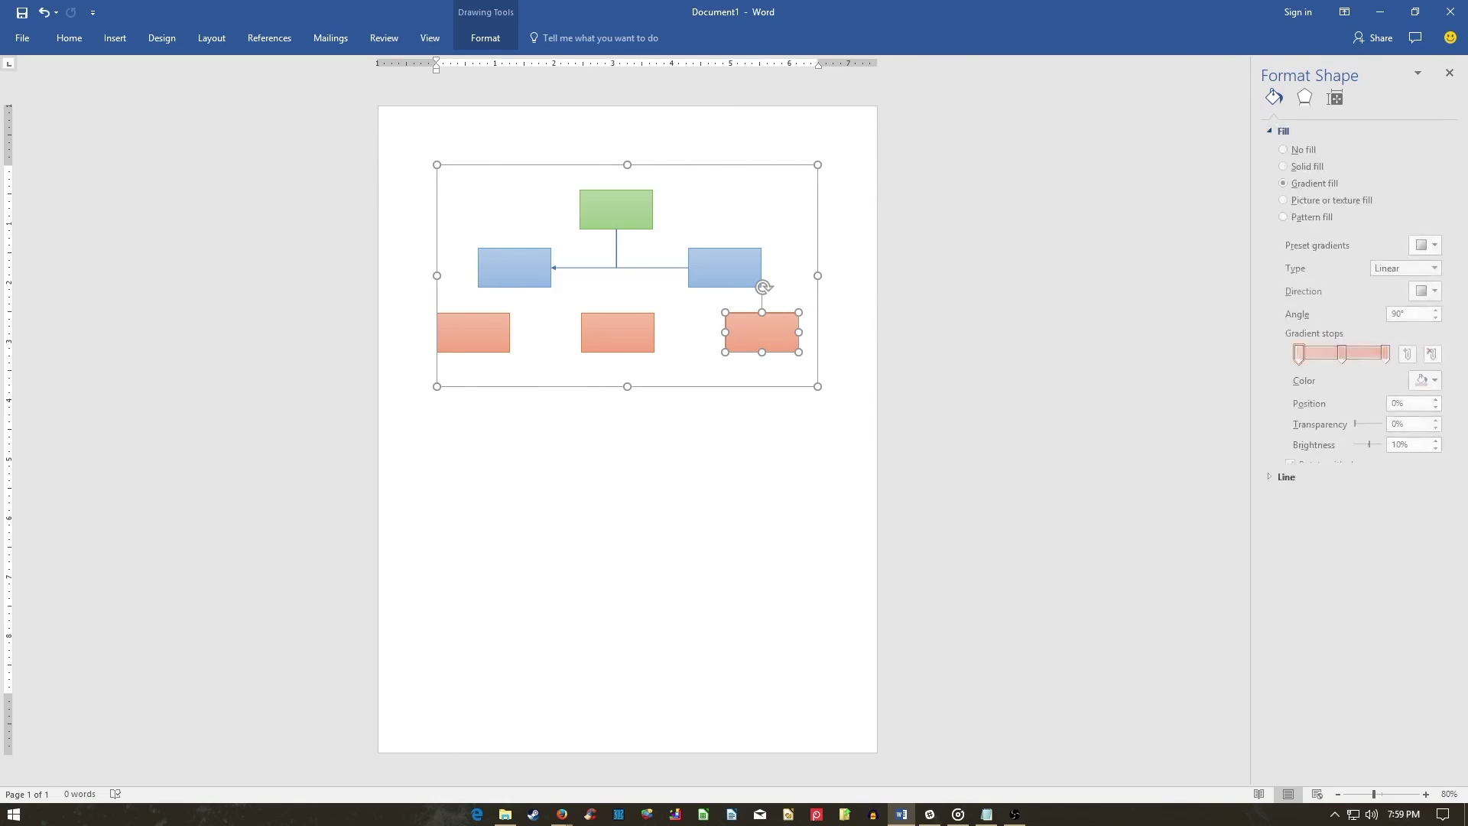
{"action": "left_click", "coordinate": [1286, 494]}
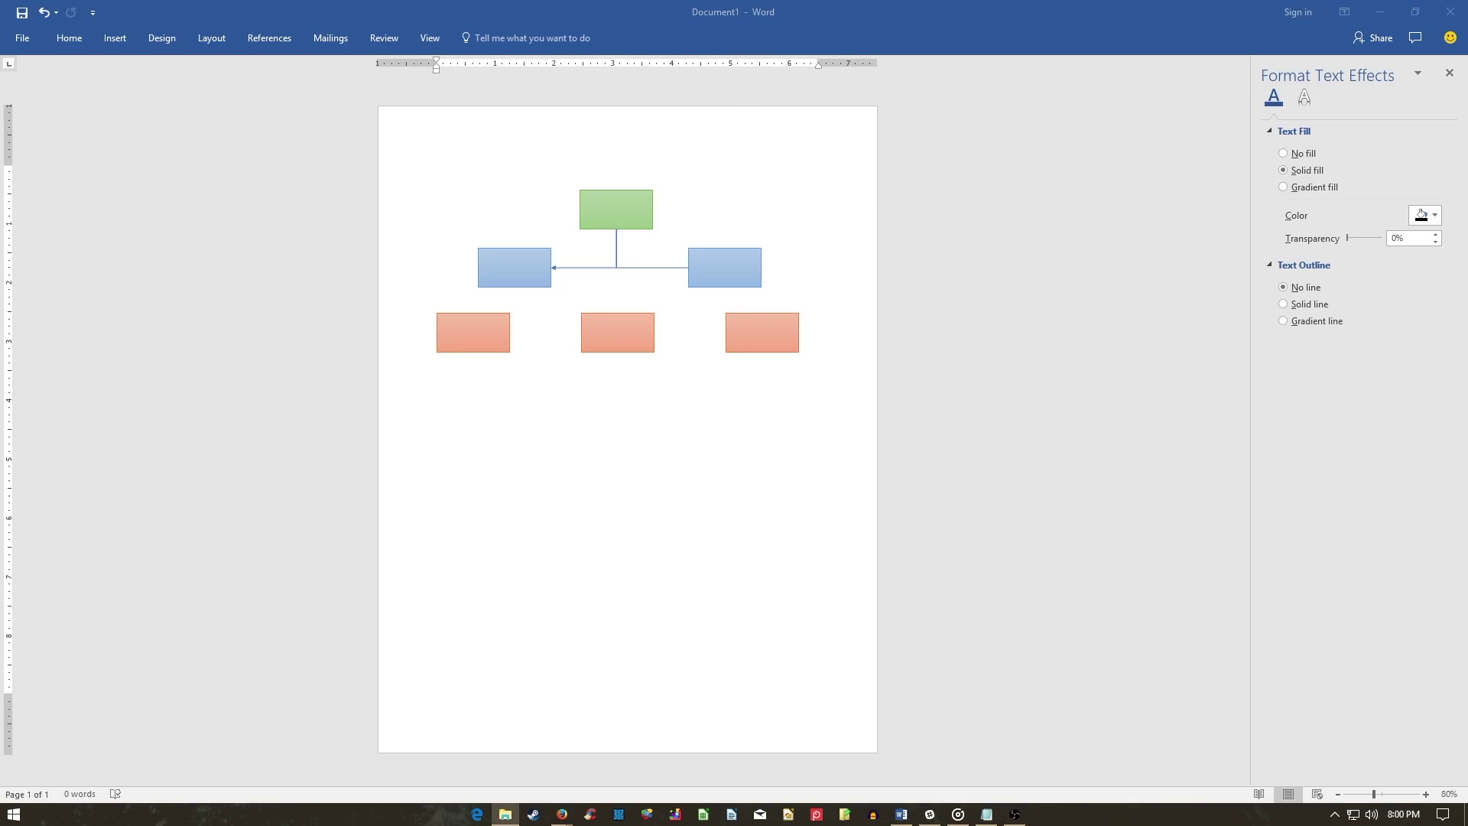
Insert the mountain picture below the chart and set its text wrapping to Behind Text.
{"action": "key", "text": "F2"}
{"action": "left_click_drag", "start_coordinate": [627, 458], "coordinate": [627, 515]}
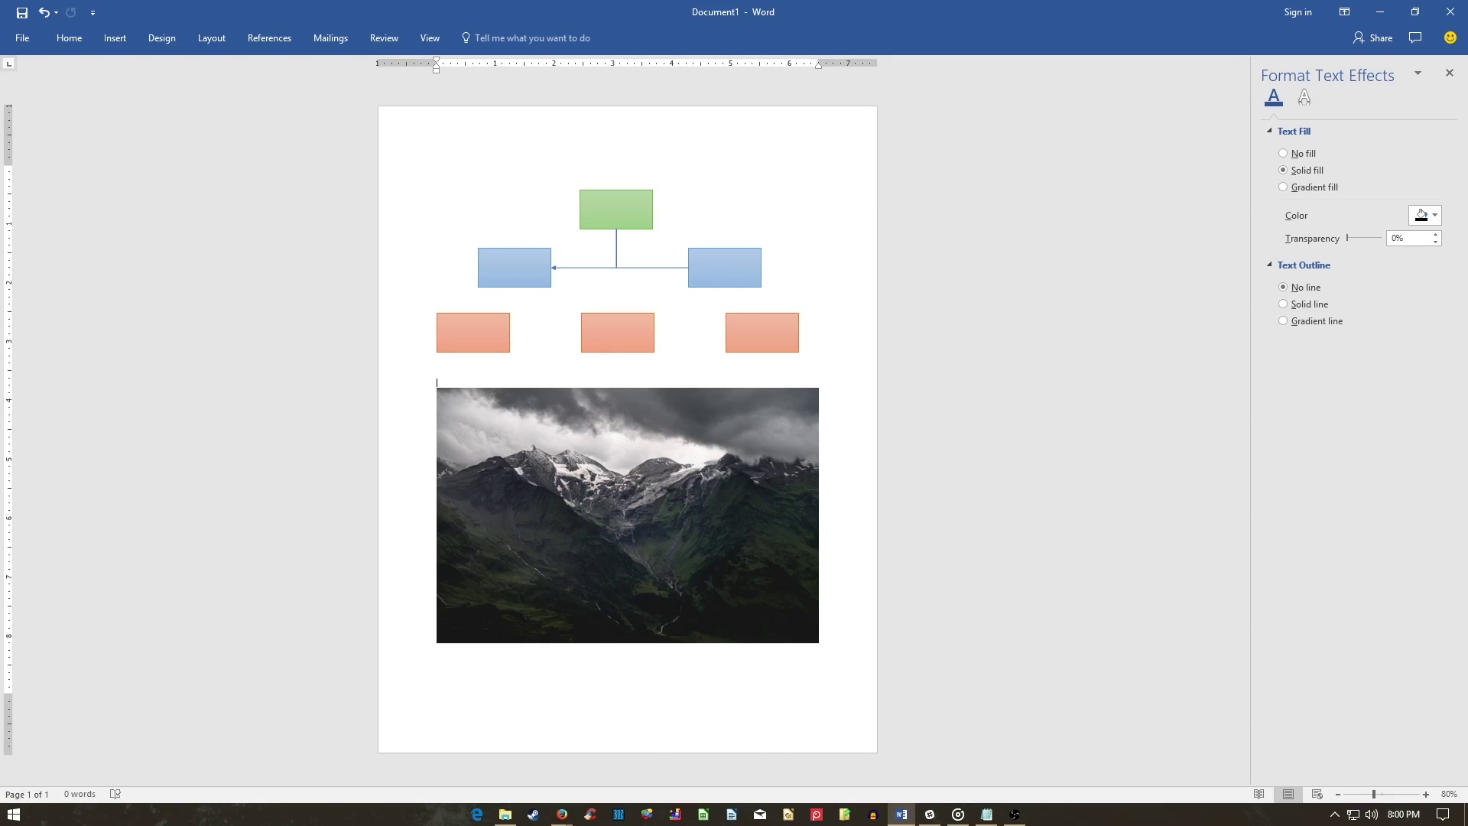
{"action": "right_click", "coordinate": [667, 467]}
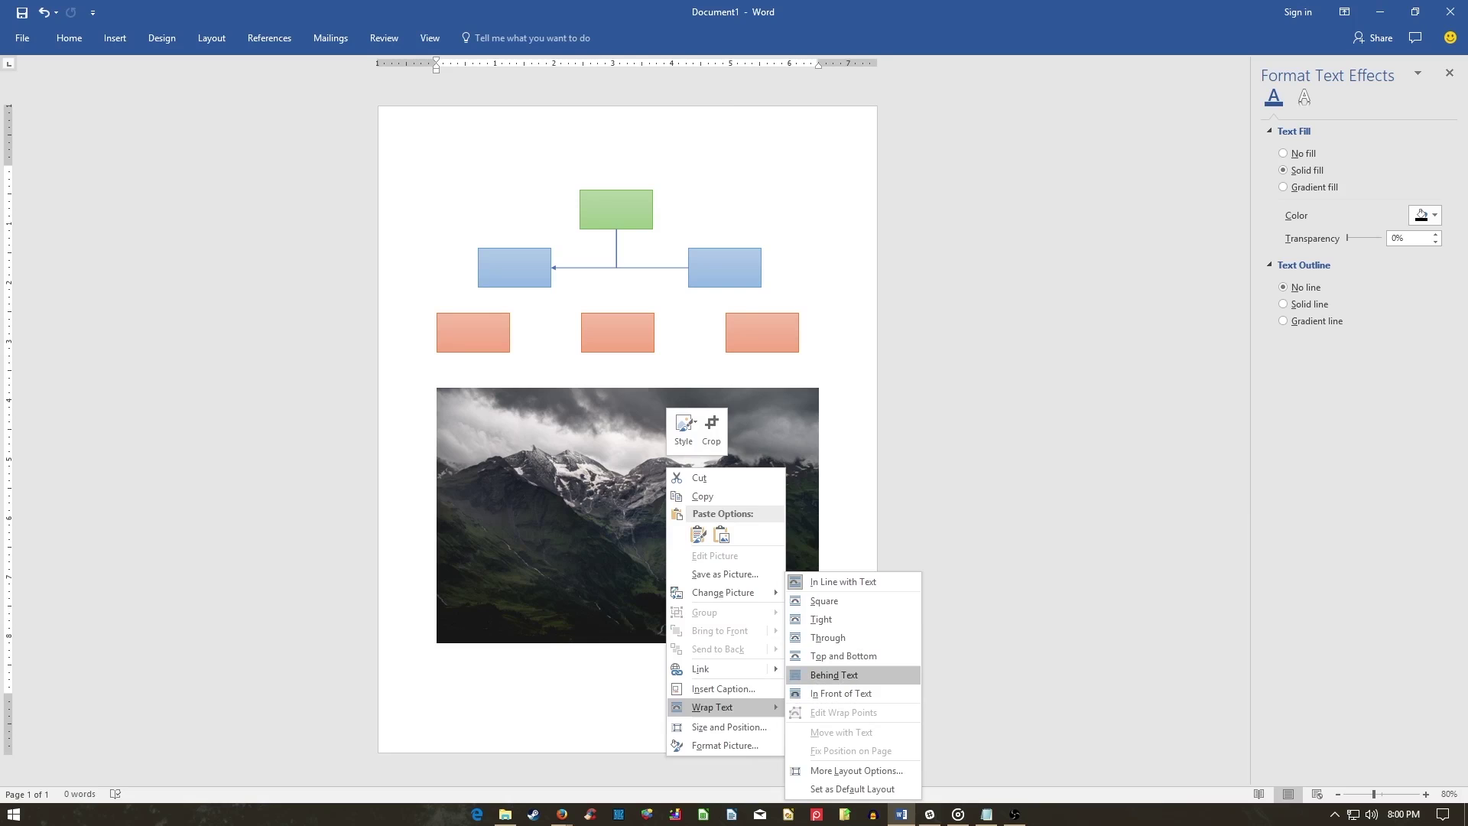
{"action": "left_click", "coordinate": [834, 674]}
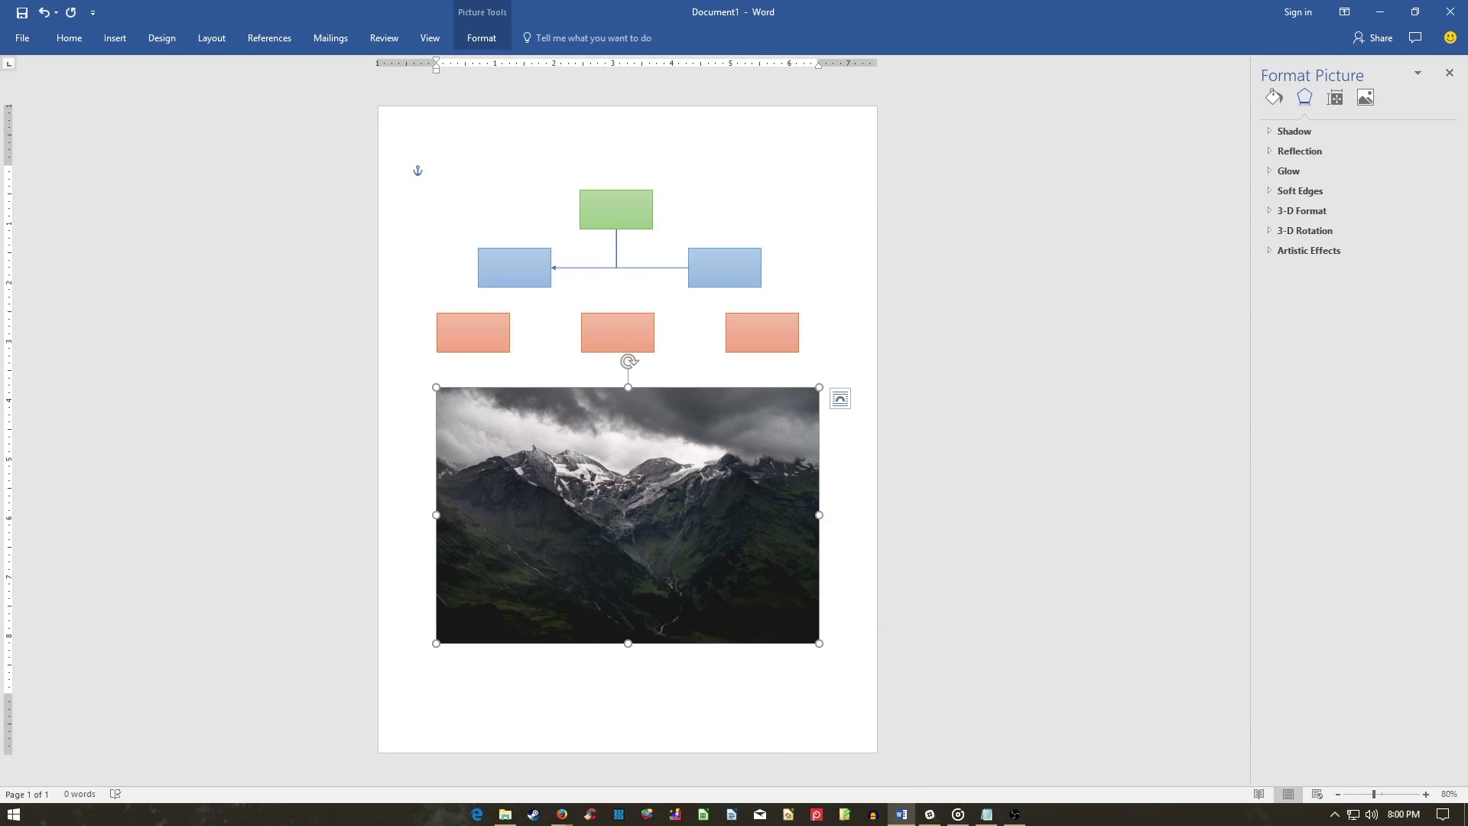
Move the mountain picture behind the organization chart and enlarge it to extend past the chart on all sides.
{"action": "left_click_drag", "start_coordinate": [627, 515], "coordinate": [598, 266]}
{"action": "left_click_drag", "start_coordinate": [788, 395], "coordinate": [837, 428]}
{"action": "left_click", "coordinate": [817, 383]}
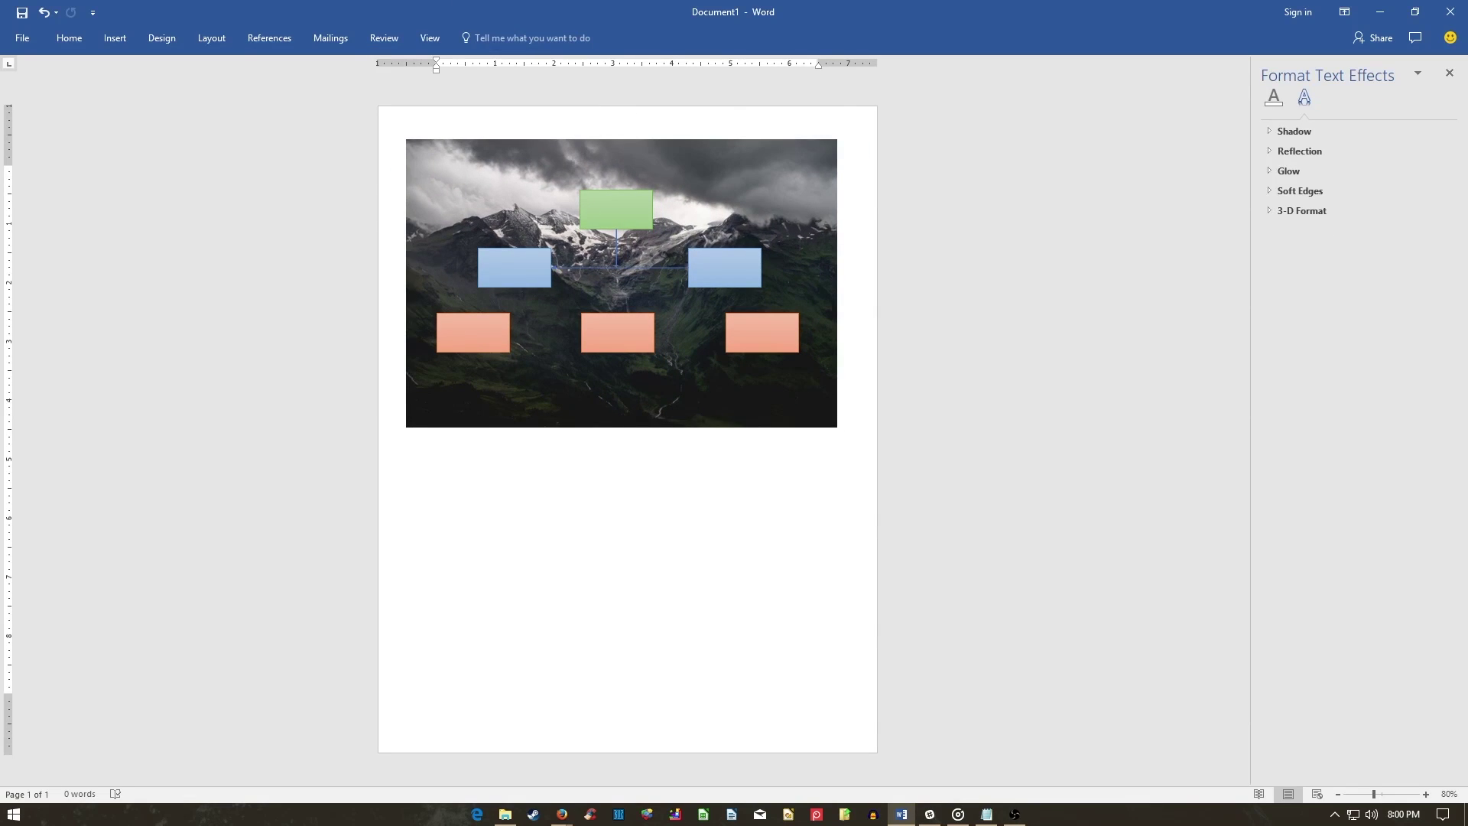
Expand the shadow, reflection and glow settings of the mountain picture, apply an outer shadow preset, and minimize the document window.
{"action": "left_click", "coordinate": [817, 382]}
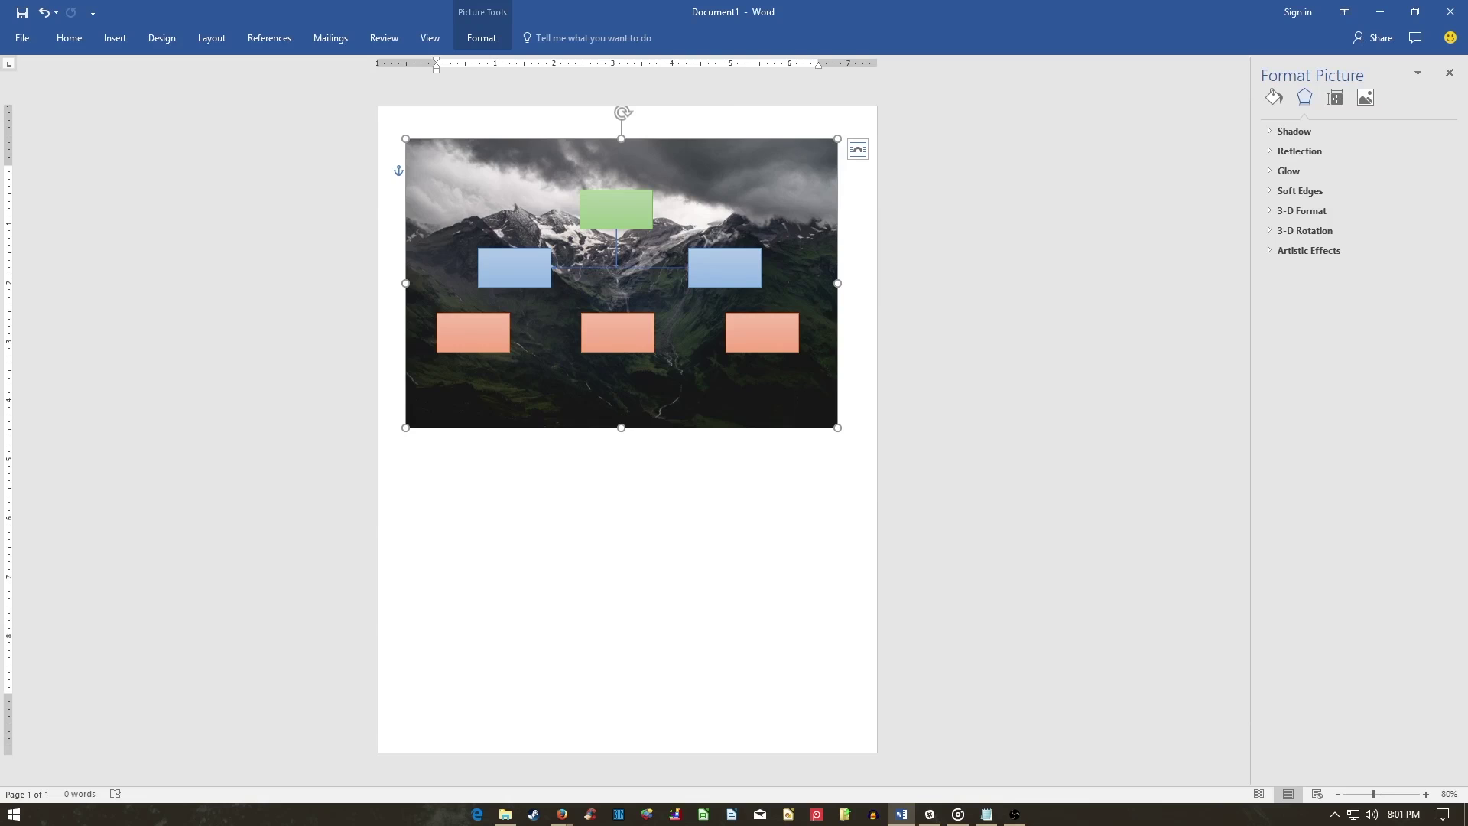
{"action": "right_click", "coordinate": [789, 419]}
{"action": "left_click", "coordinate": [818, 699]}
{"action": "left_click", "coordinate": [1294, 131]}
{"action": "left_click", "coordinate": [1299, 309]}
{"action": "left_click", "coordinate": [1288, 441]}
{"action": "left_click", "coordinate": [1424, 151]}
{"action": "left_click", "coordinate": [1357, 260]}
{"action": "key", "text": "Escape"}
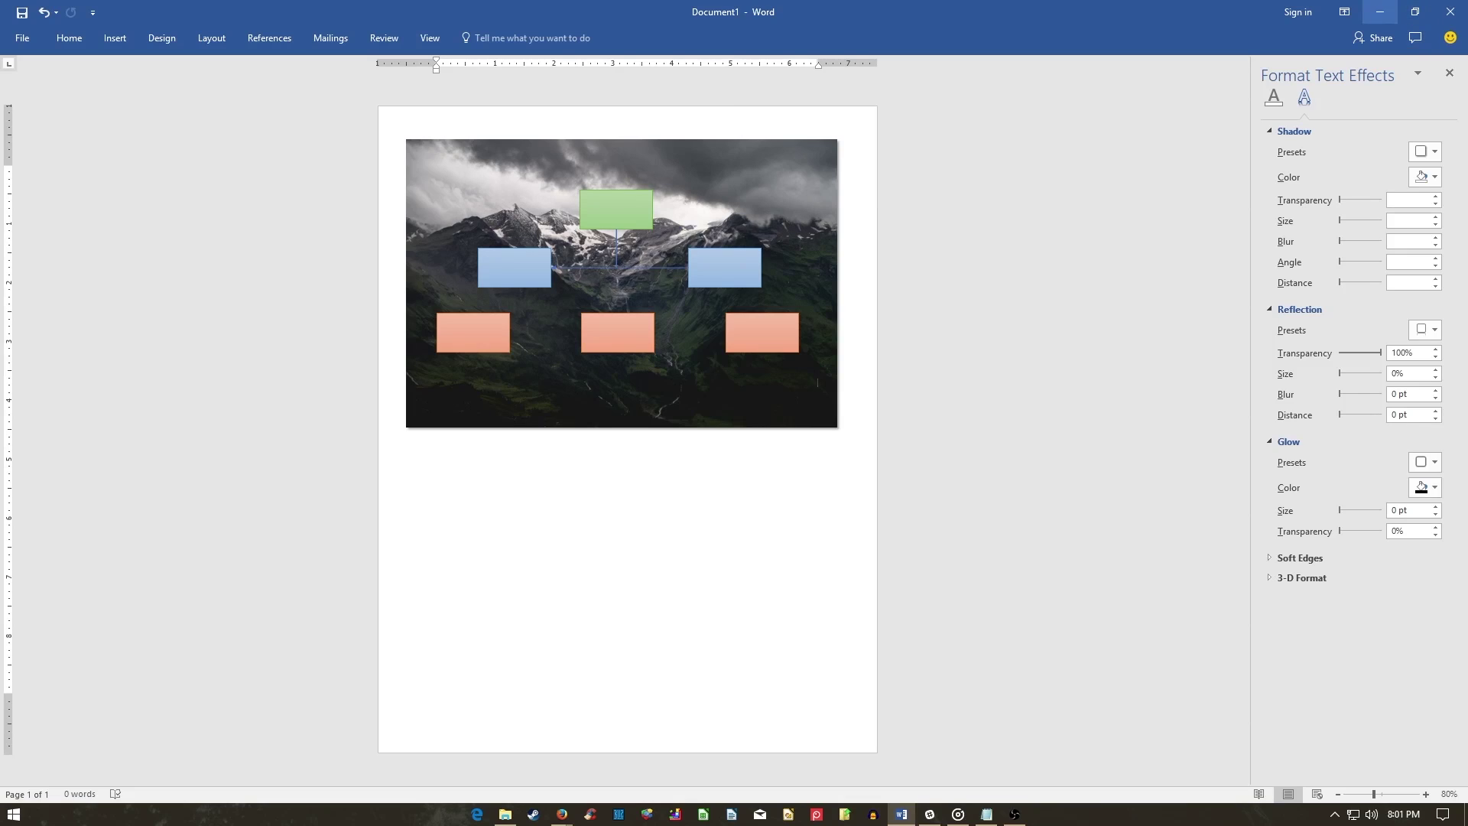
{"action": "left_click", "coordinate": [1380, 12]}
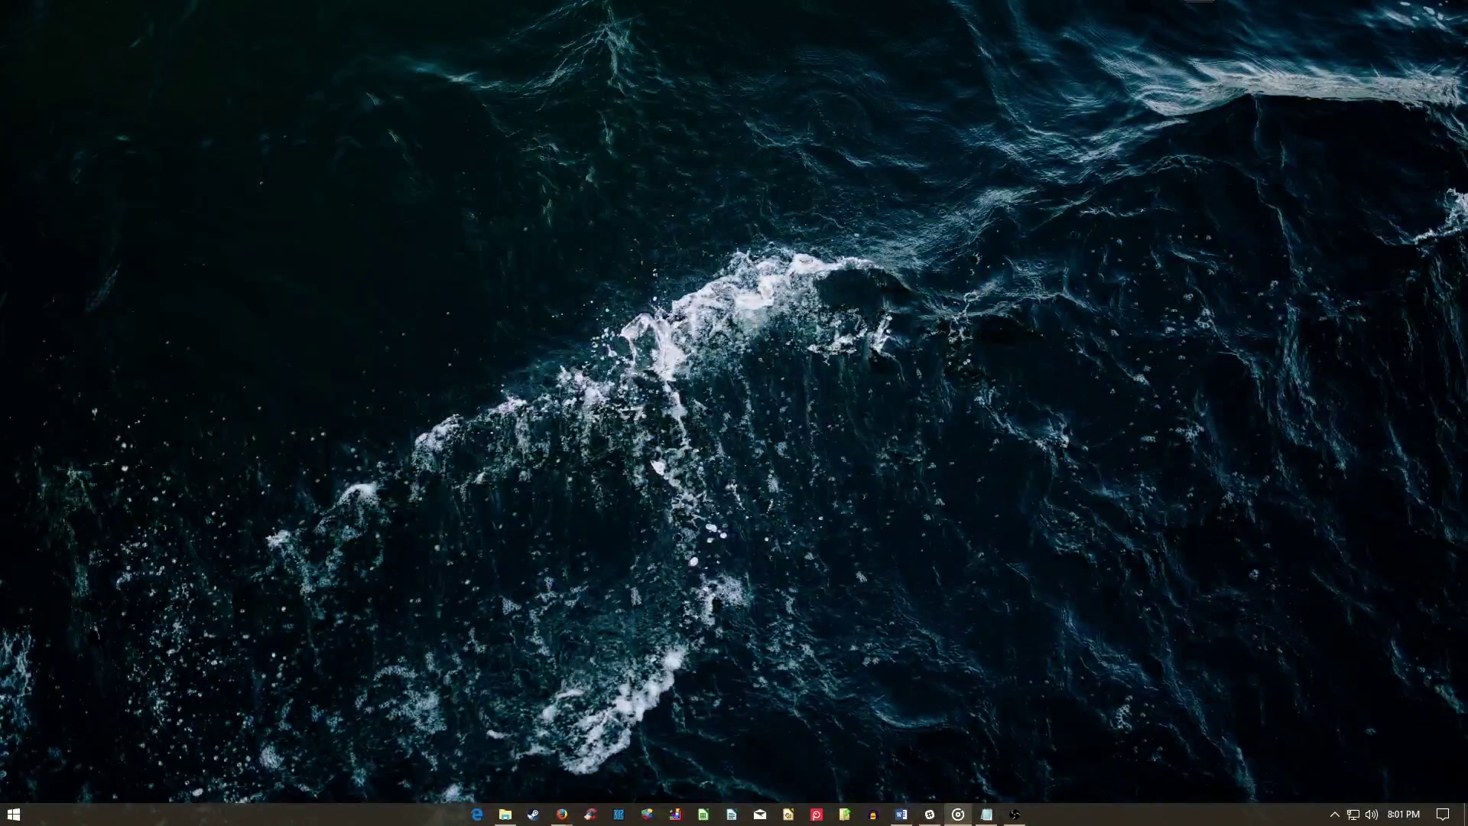